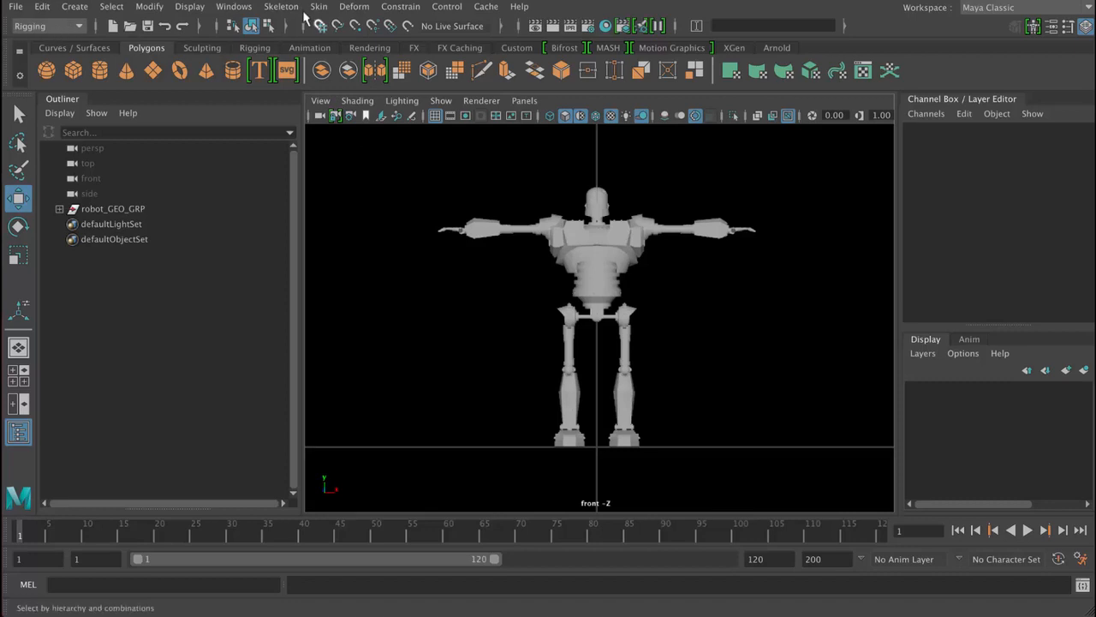
# - Open the Quick Rig tool and try to One-Click auto-rig all of the robot's meshes
pyautogui.click(282, 7)
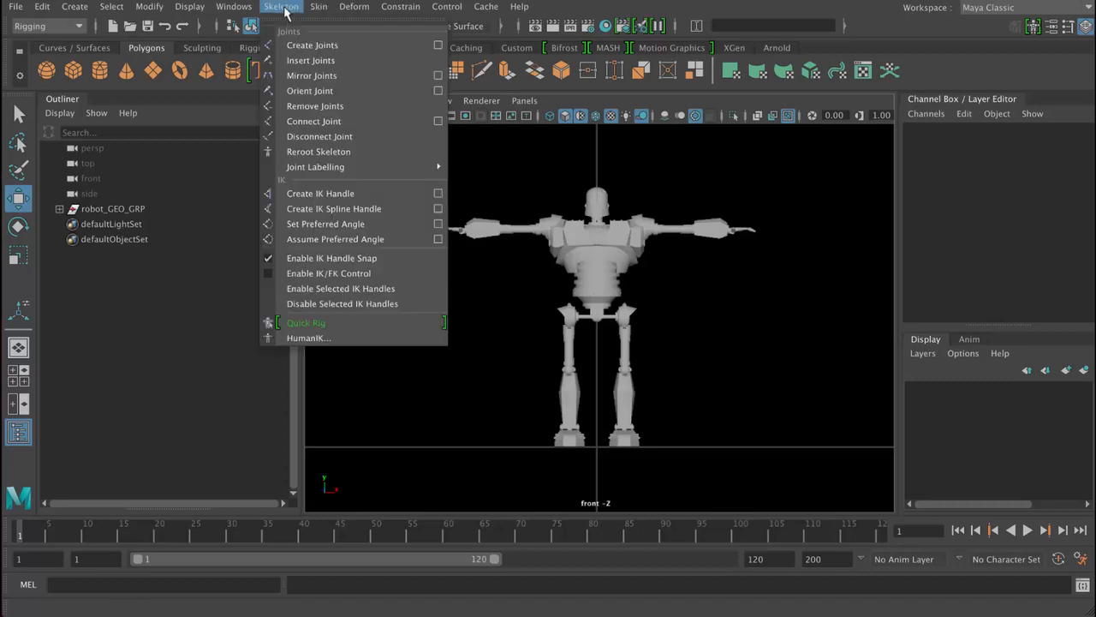
pyautogui.click(307, 323)
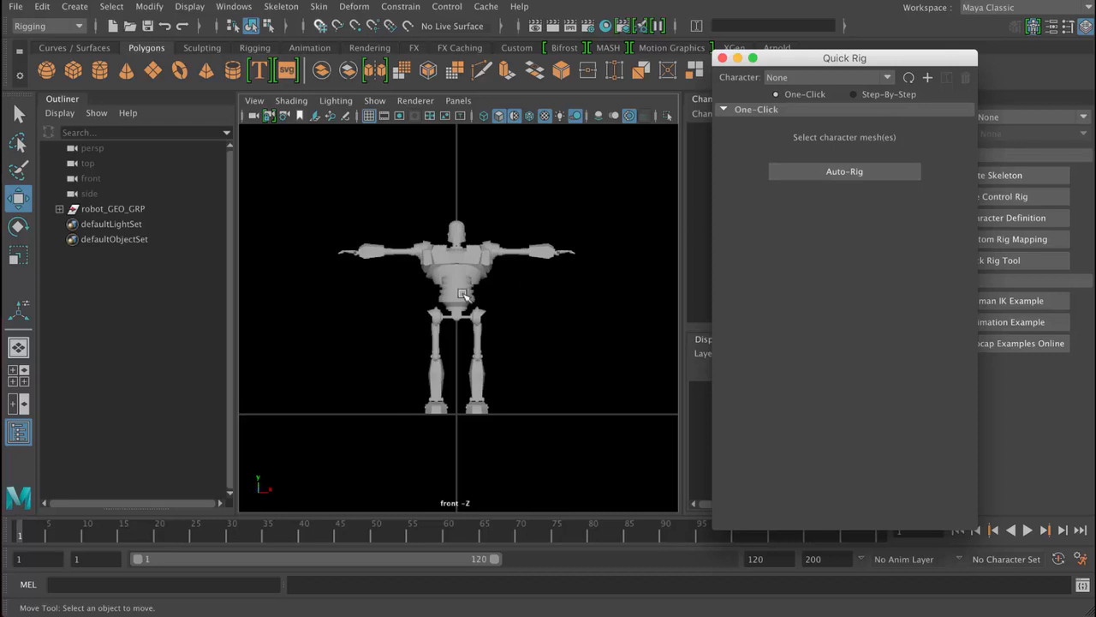
pyautogui.moveTo(287, 176); pyautogui.dragTo(625, 469)
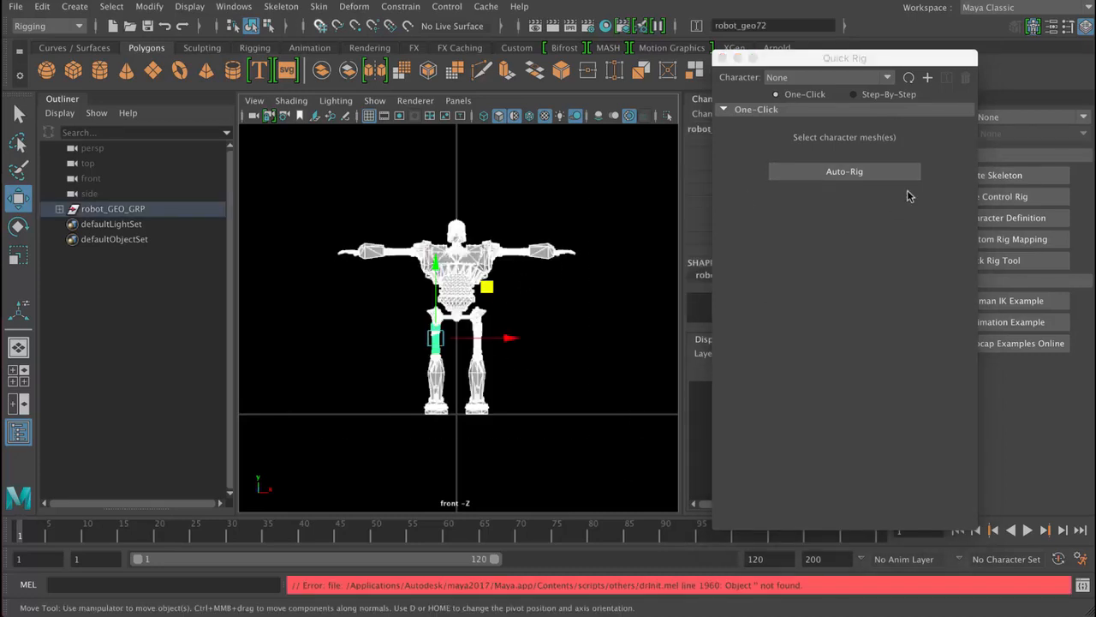
pyautogui.click(875, 172)
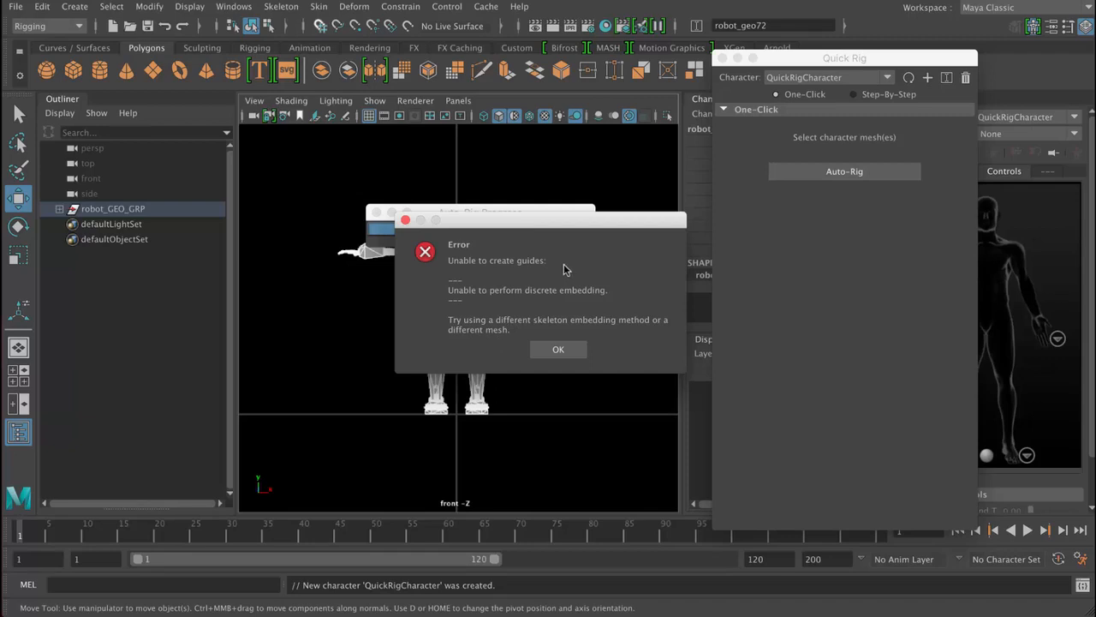
pyautogui.click(558, 348)
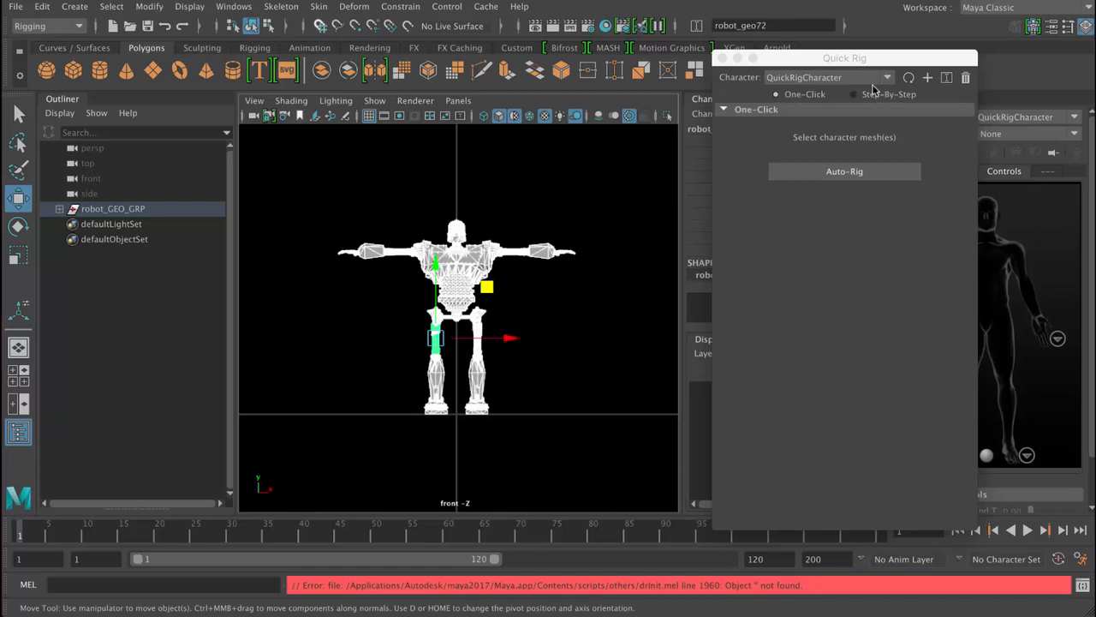
# - Delete the QuickRigCharacter from the Quick Rig tool and accept the deletion
pyautogui.moveTo(882, 64); pyautogui.dragTo(815, 107)
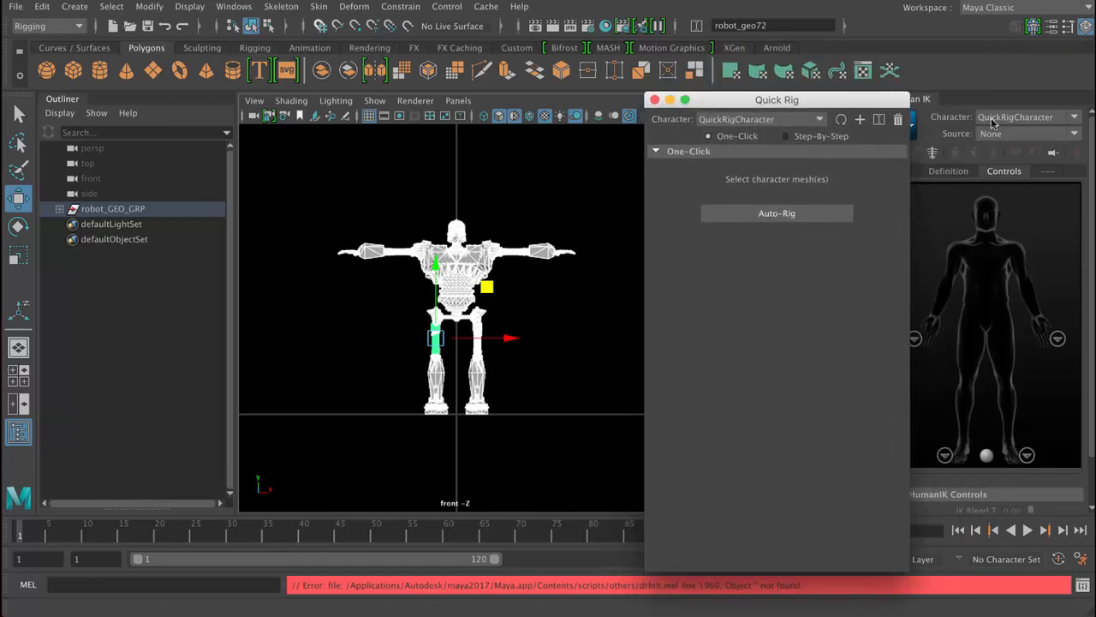
pyautogui.click(897, 120)
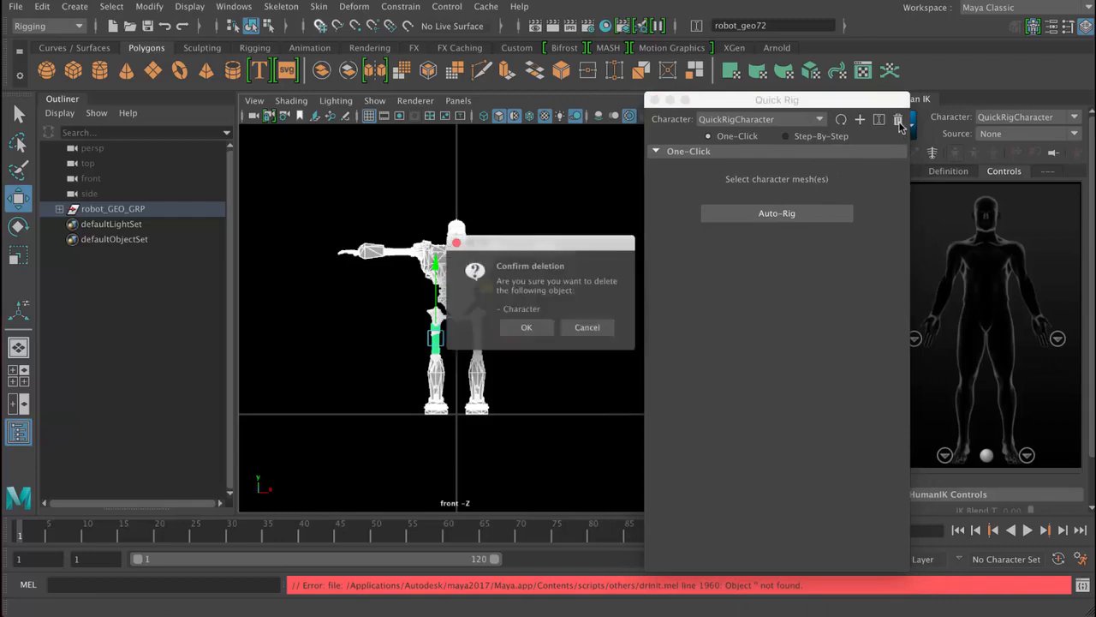
pyautogui.click(538, 333)
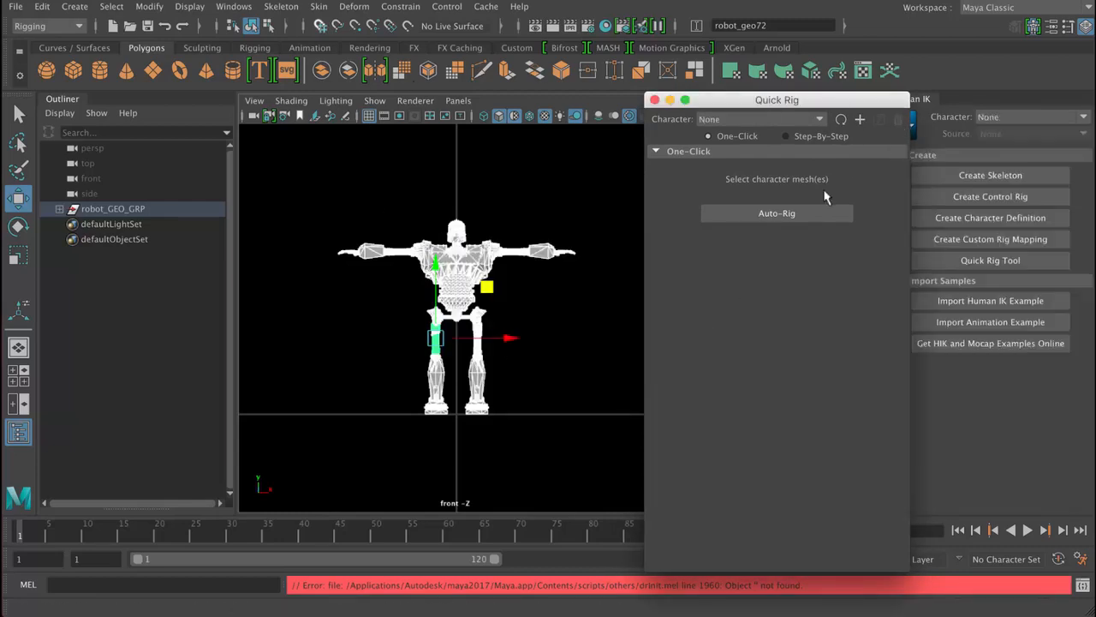
# - Create a new Quick Rig character in Step-By-Step mode and set its guide Embed Method to Polygon Soup
pyautogui.click(821, 135)
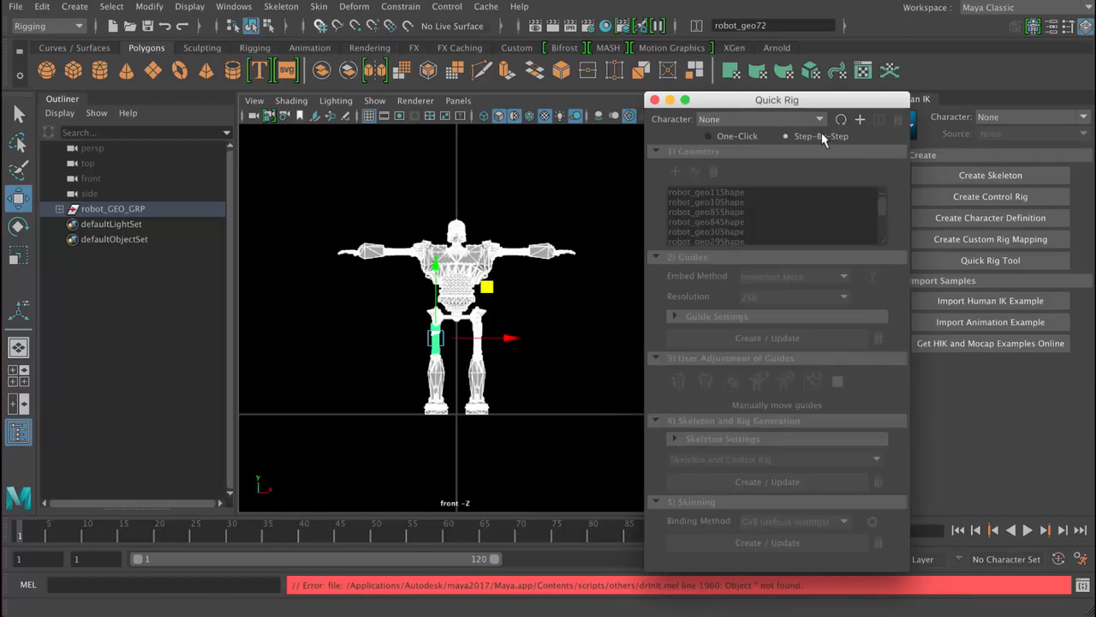
pyautogui.click(741, 139)
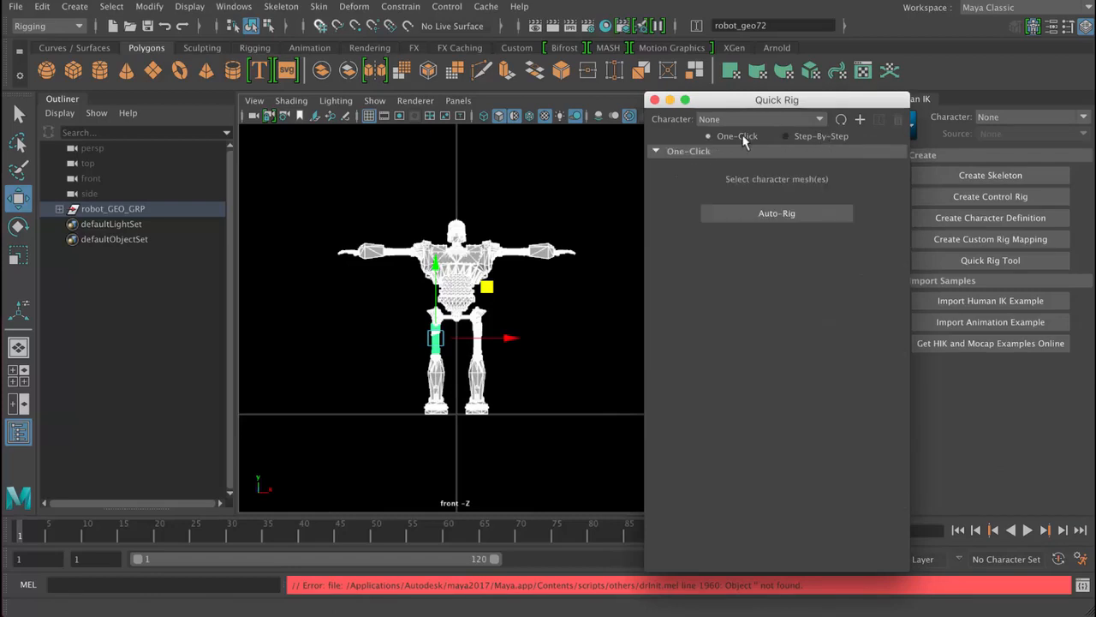
pyautogui.click(832, 137)
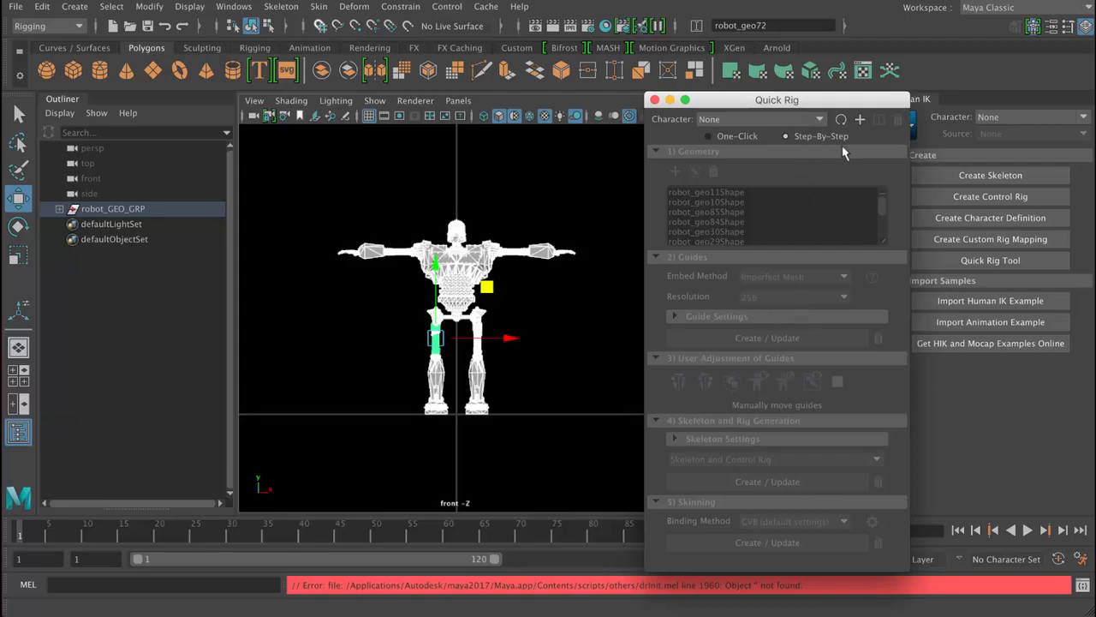
pyautogui.click(861, 121)
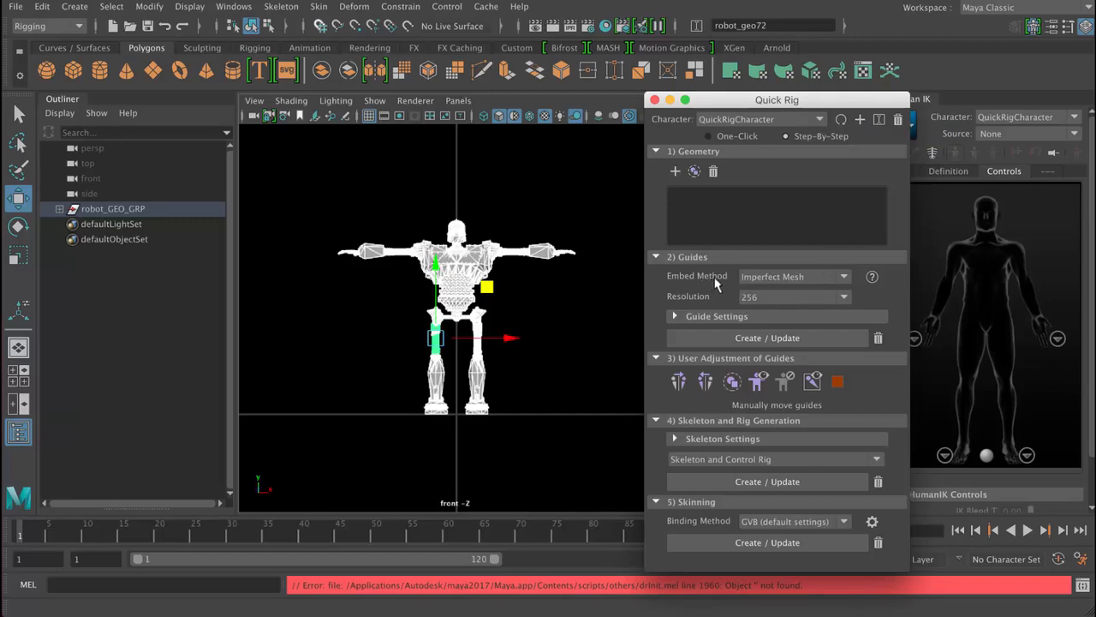
pyautogui.click(799, 282)
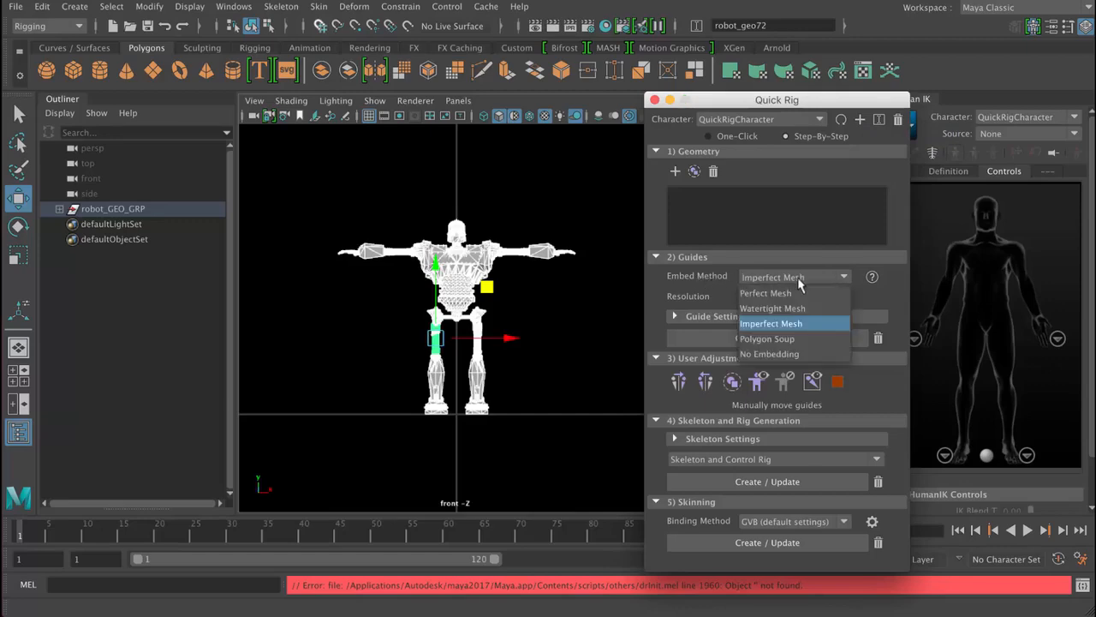
pyautogui.click(786, 341)
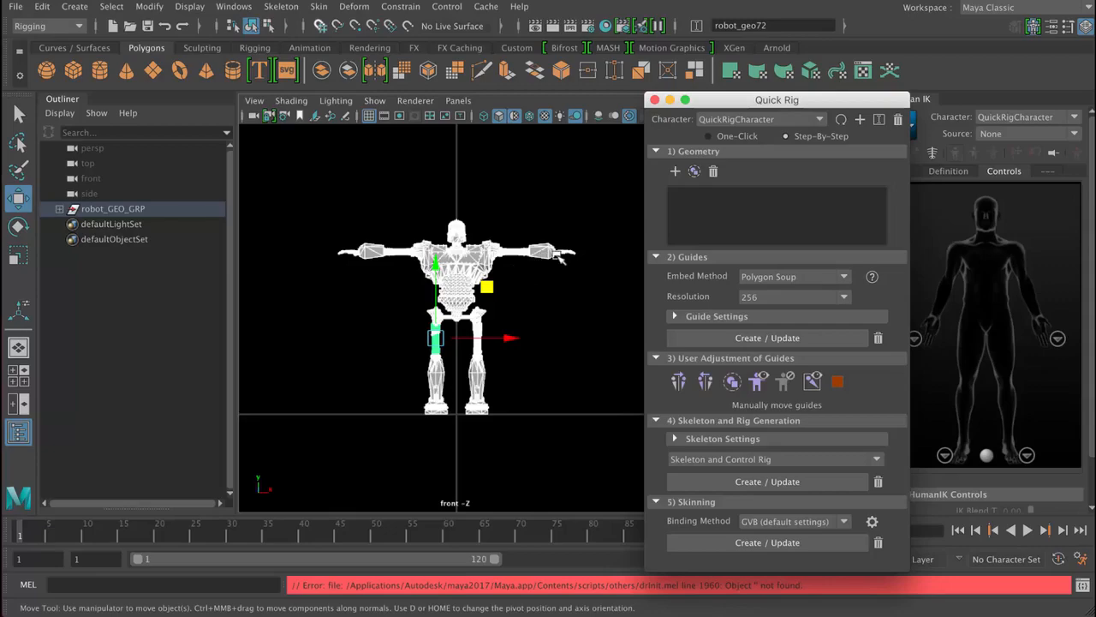
# - Return to One-Click mode and auto-rig all of the robot's meshes
pyautogui.click(704, 137)
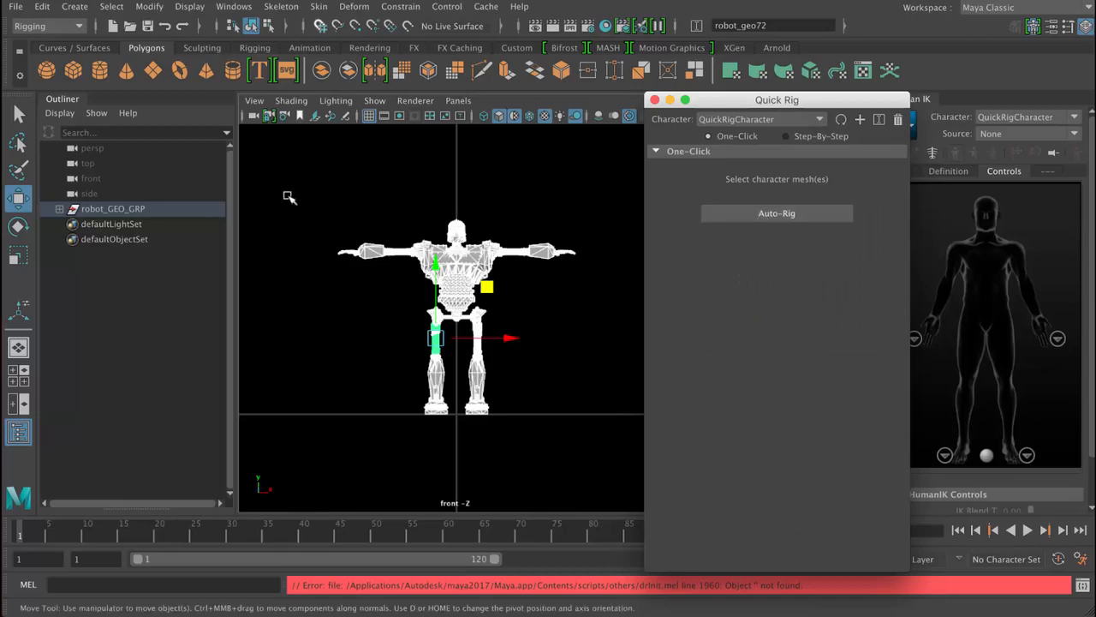
pyautogui.moveTo(296, 185); pyautogui.dragTo(594, 445)
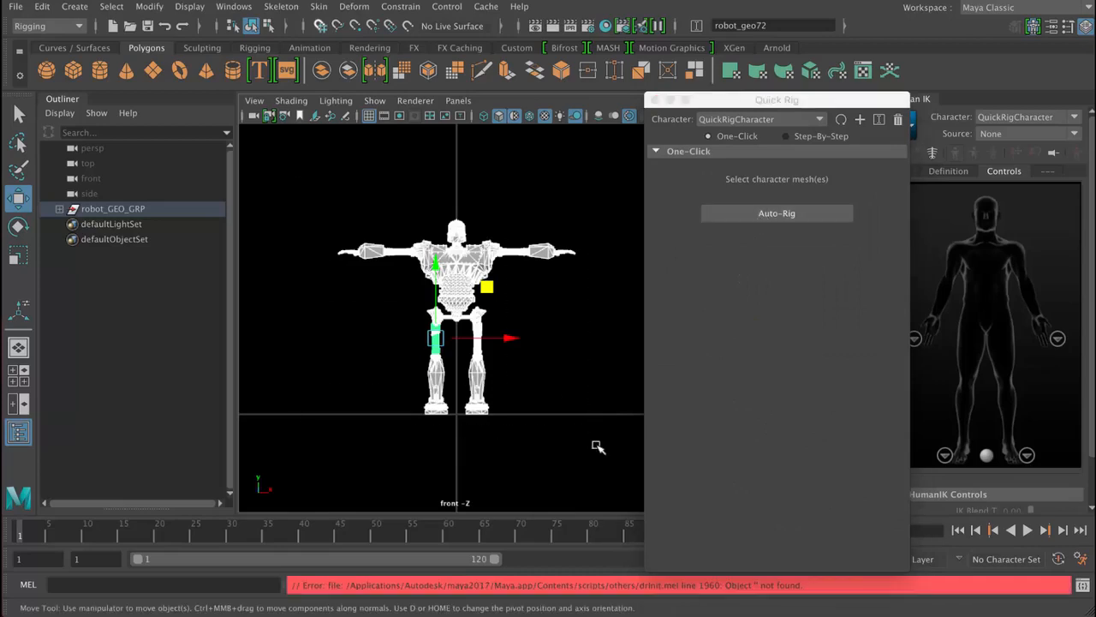
pyautogui.click(791, 216)
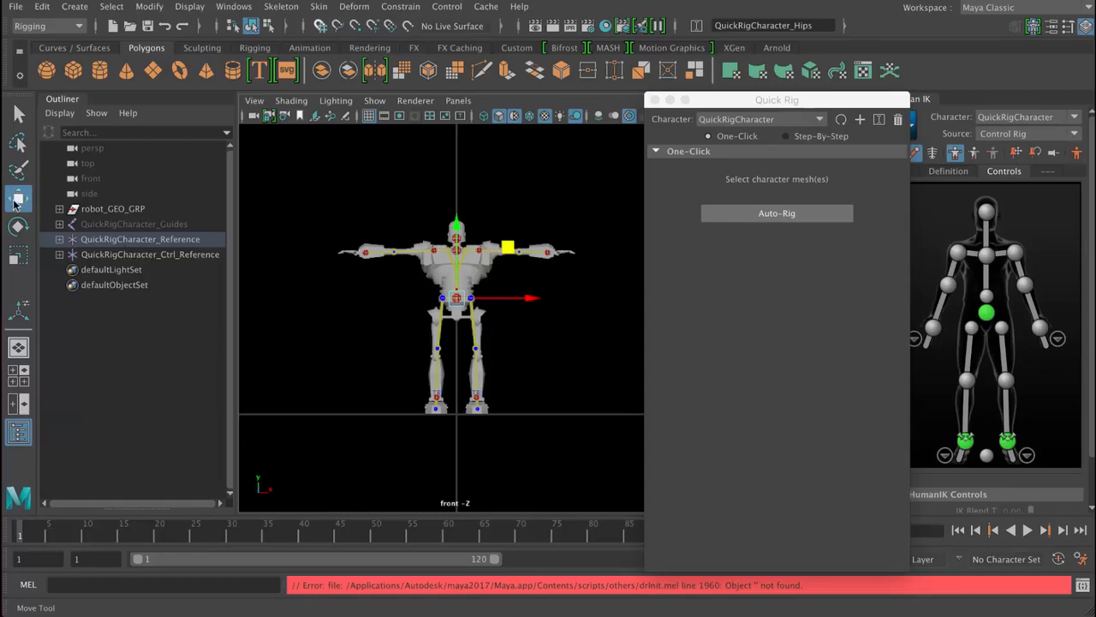
# - Test the rig by pulling the left wrist effector inward and down and lowering the hips effector, and undo the hips move
pyautogui.click(547, 254)
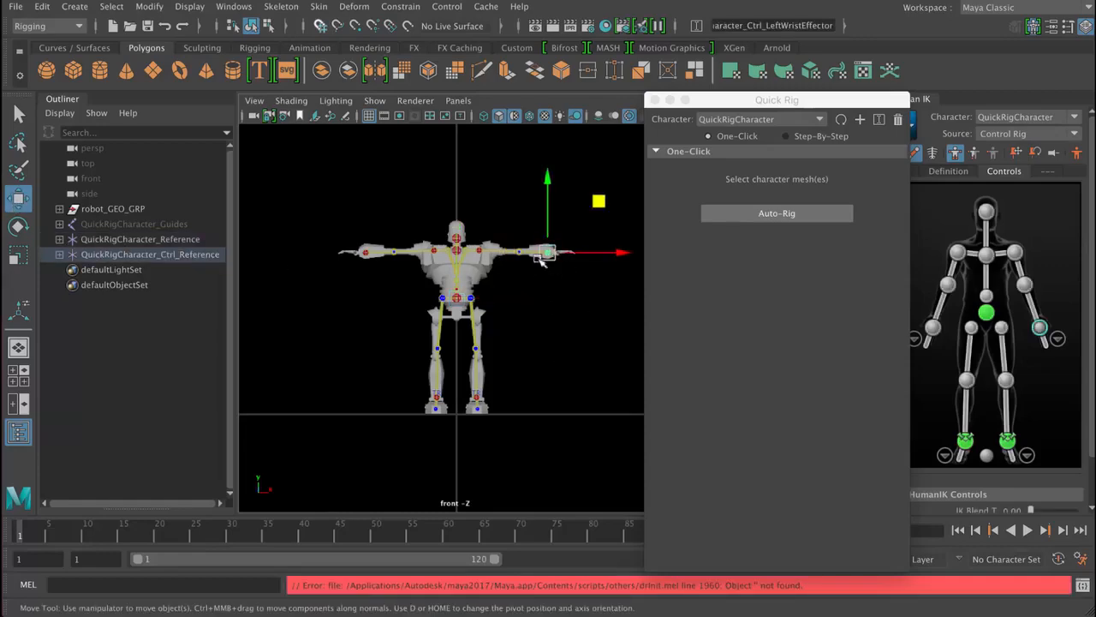
pyautogui.moveTo(597, 202); pyautogui.dragTo(578, 221)
pyautogui.click(457, 298)
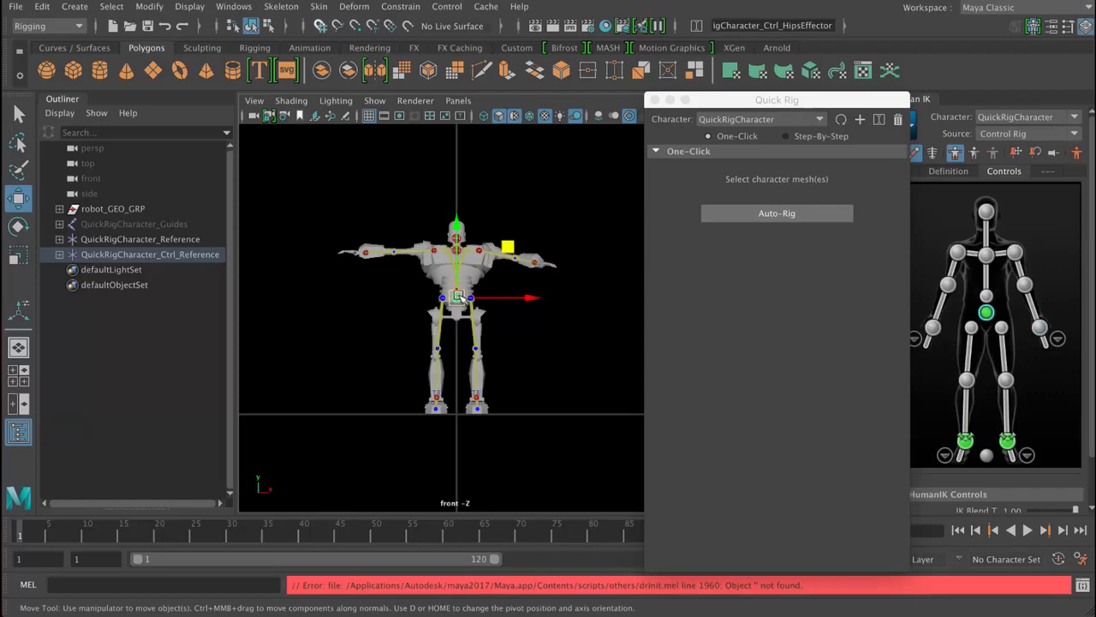
pyautogui.moveTo(458, 297)
pyautogui.mouseDown()
pyautogui.moveTo(463, 341)
pyautogui.moveTo(476, 328)
pyautogui.moveTo(458, 310)
pyautogui.mouseUp()
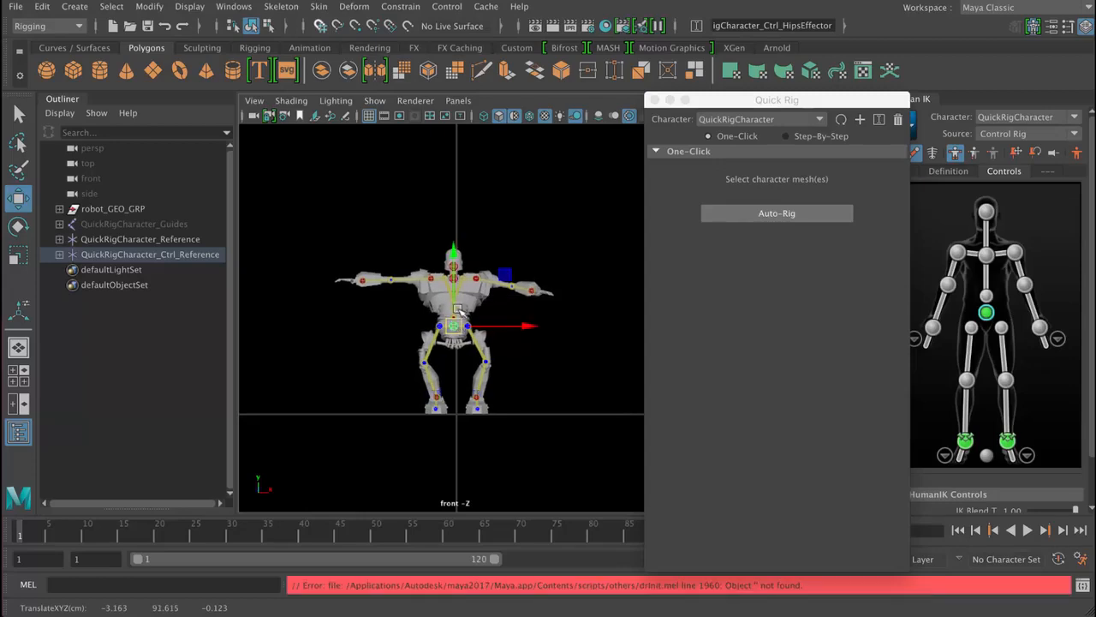
pyautogui.hotkey('ctrl', 'z')
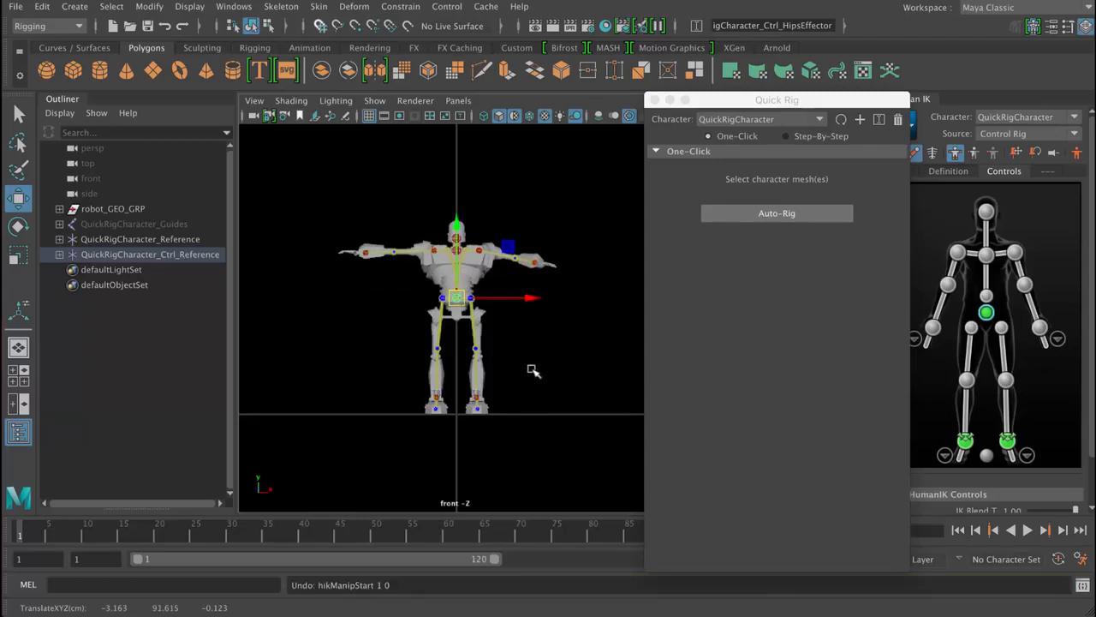
# - Switch to the perspective view and lower the hips effector so that the robot's knees bend into a squat
pyautogui.moveTo(531, 344)
pyautogui.keyDown('alt'); pyautogui.mouseDown()
pyautogui.moveTo(537, 310)
pyautogui.moveTo(512, 352)
pyautogui.mouseUp(); pyautogui.keyUp('alt')
pyautogui.press('space')
pyautogui.scroll(-10, 604, 416)
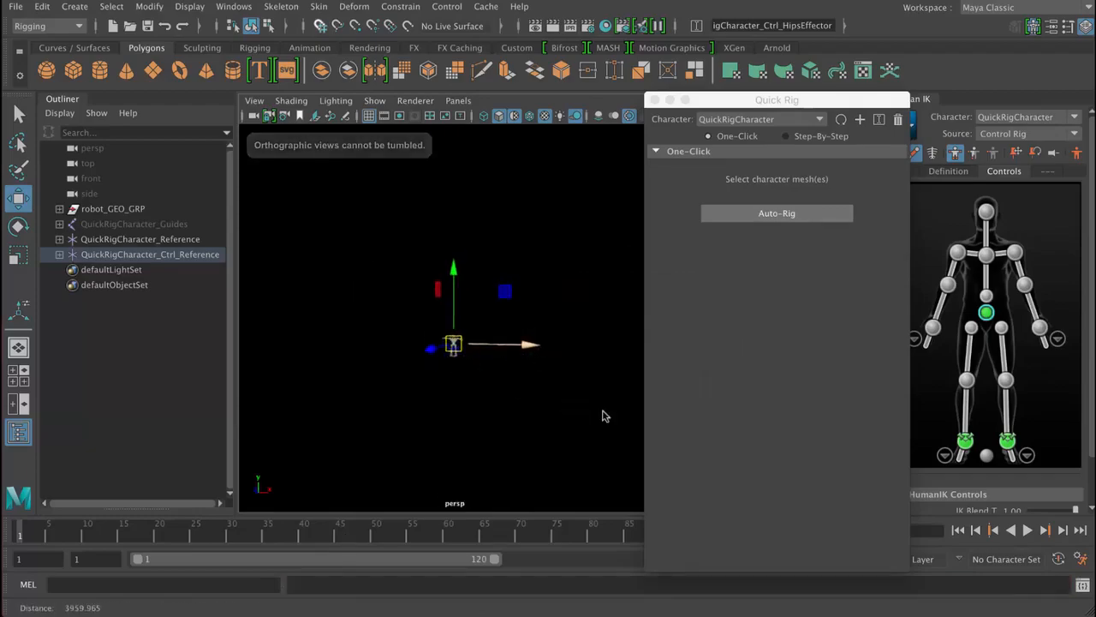
pyautogui.keyDown('alt'); pyautogui.moveTo(507, 503); pyautogui.dragTo(553, 345, button='middle'); pyautogui.keyUp('alt')
pyautogui.keyDown('alt'); pyautogui.moveTo(553, 345); pyautogui.dragTo(479, 360); pyautogui.keyUp('alt')
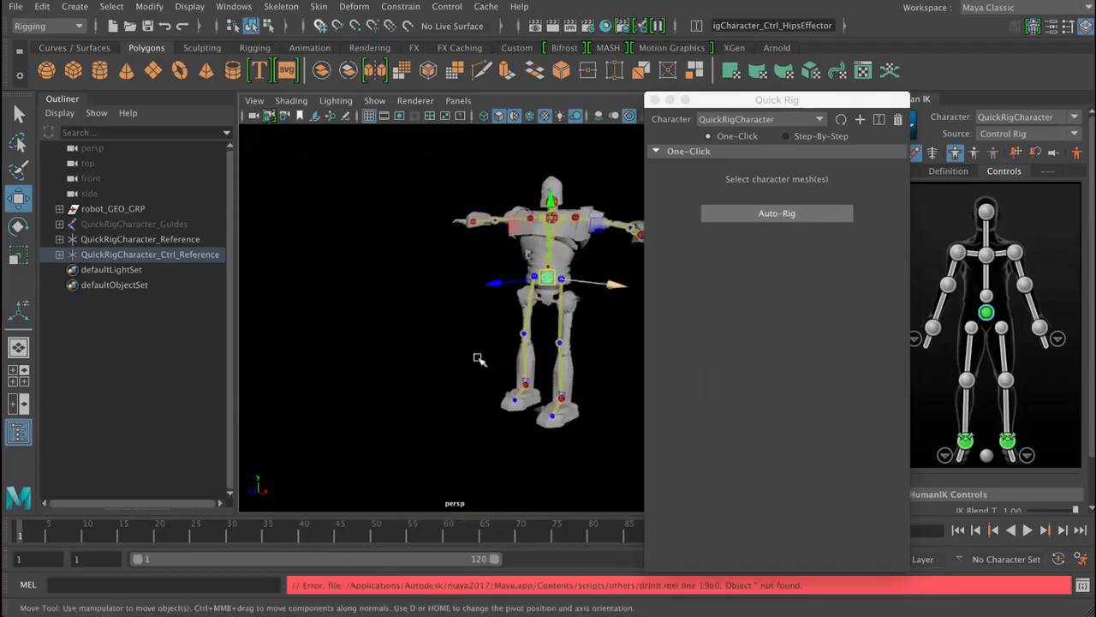
pyautogui.scroll(4, 479, 360)
pyautogui.keyDown('alt'); pyautogui.moveTo(480, 360); pyautogui.dragTo(438, 346, button='middle'); pyautogui.keyUp('alt')
pyautogui.scroll(3, 494, 399)
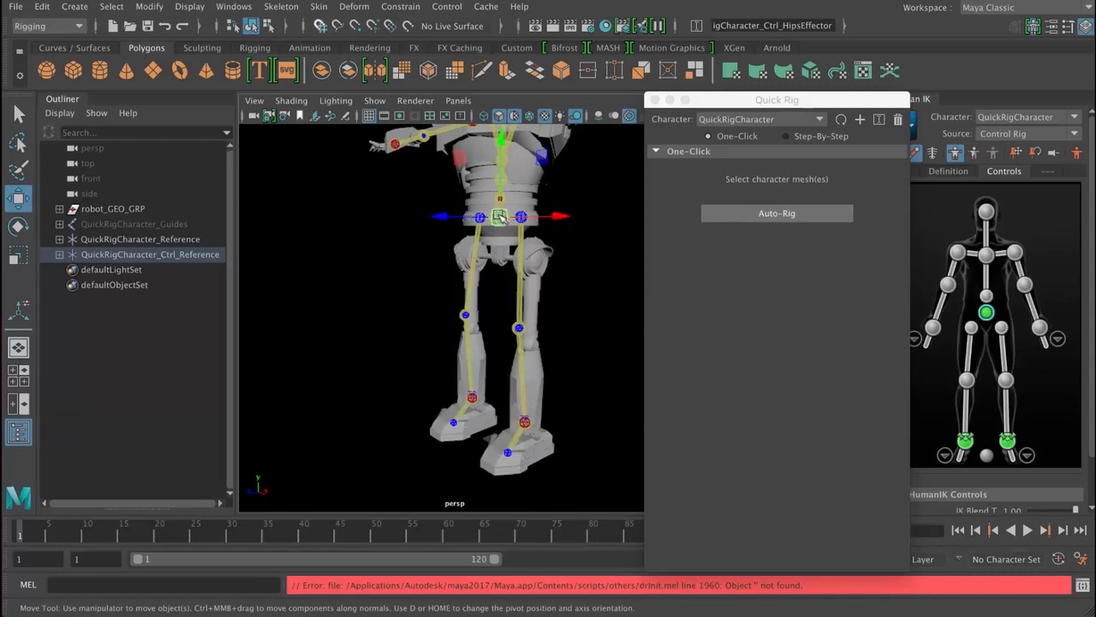
pyautogui.scroll(-4, 493, 274)
pyautogui.scroll(-1, 493, 274)
pyautogui.click(572, 289)
pyautogui.click(490, 240)
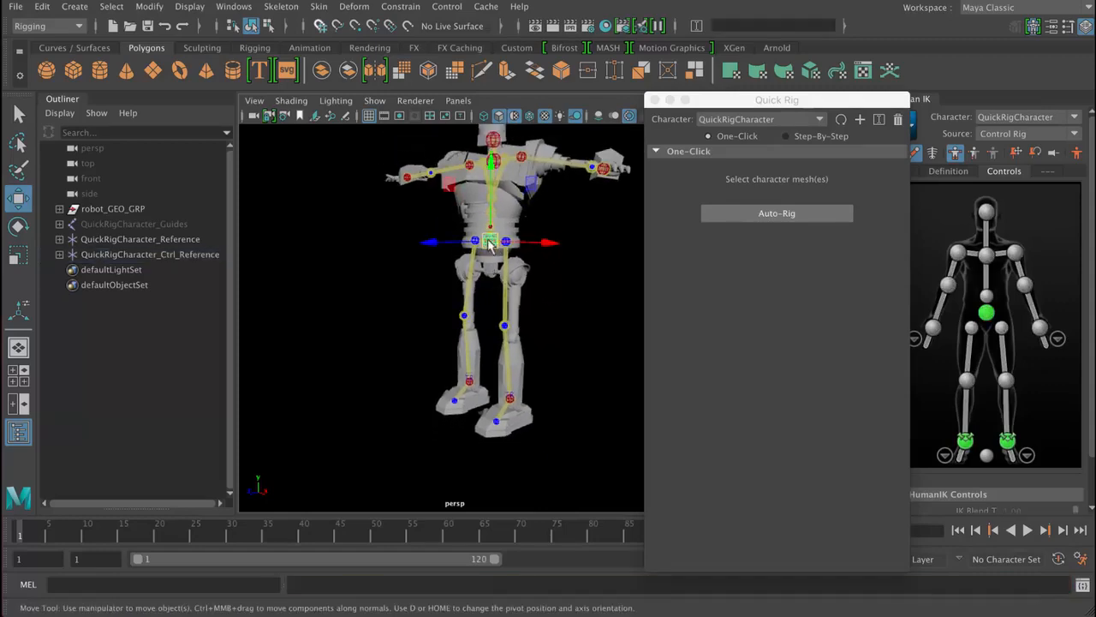
pyautogui.moveTo(491, 167); pyautogui.dragTo(491, 210)
pyautogui.keyDown('alt'); pyautogui.moveTo(549, 394); pyautogui.dragTo(638, 384); pyautogui.keyUp('alt')
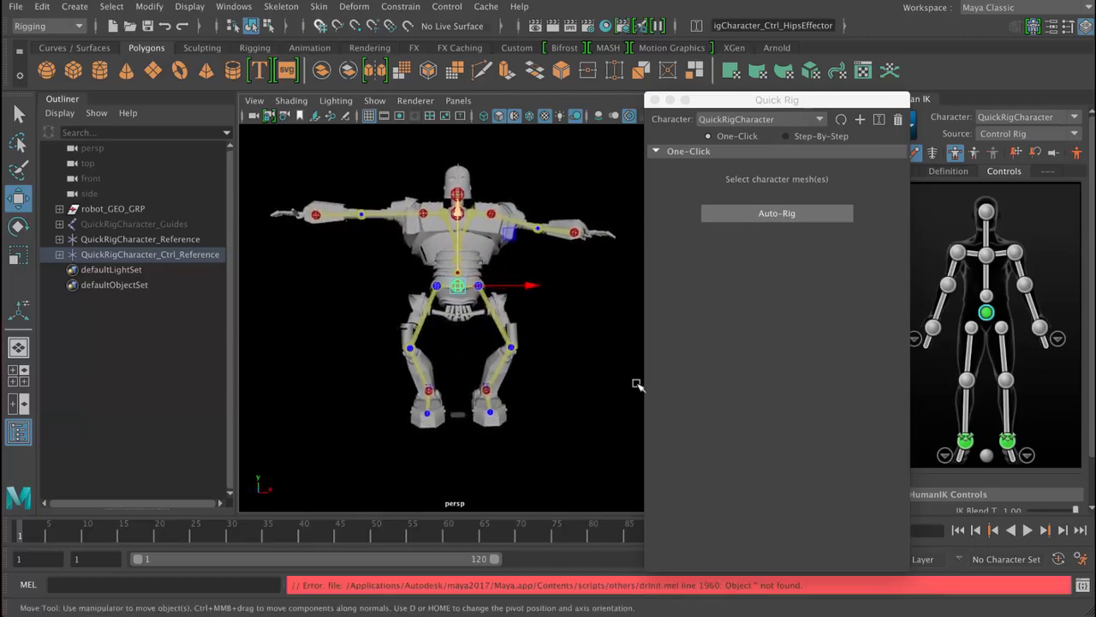
pyautogui.keyDown('alt'); pyautogui.moveTo(557, 379); pyautogui.dragTo(563, 355); pyautogui.keyUp('alt')
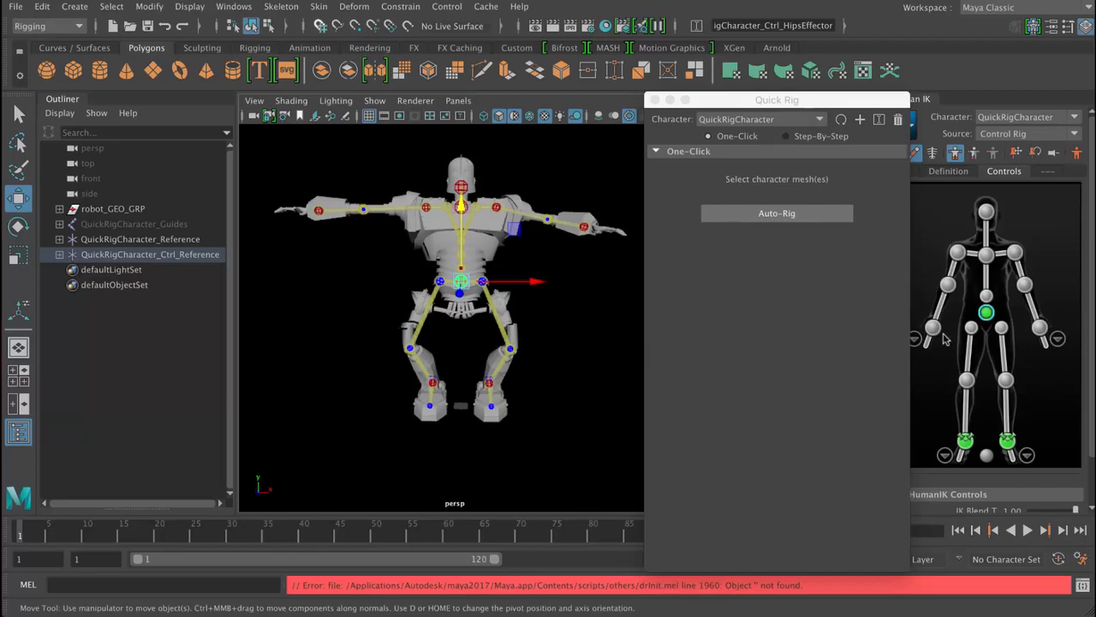
# - Reset the rigged robot to its Stance Pose
pyautogui.moveTo(796, 97); pyautogui.dragTo(758, 163)
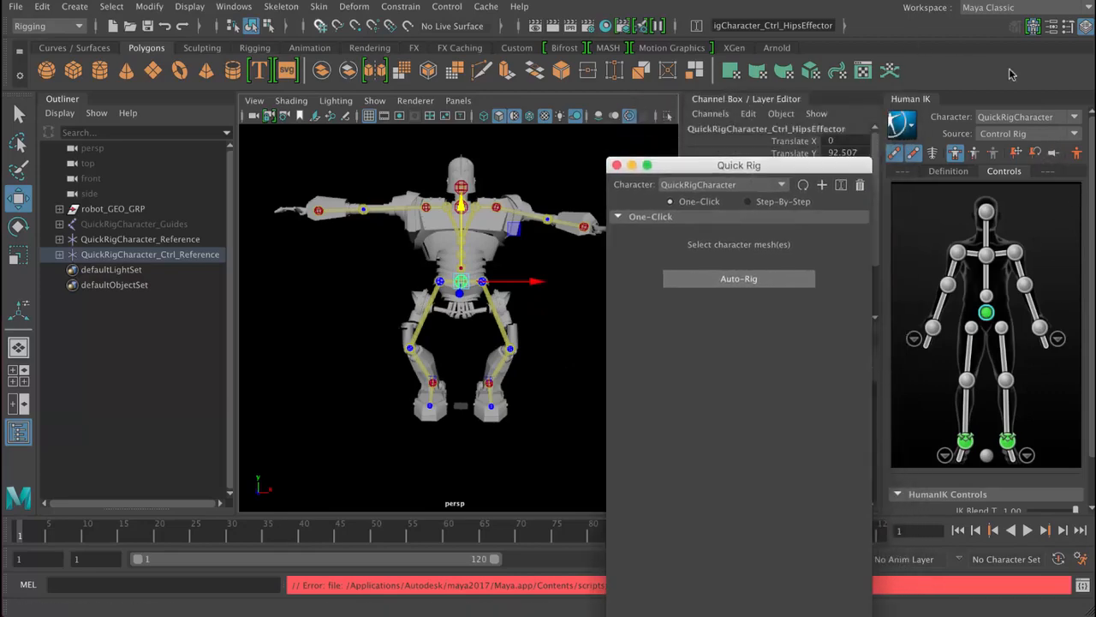
pyautogui.click(1076, 154)
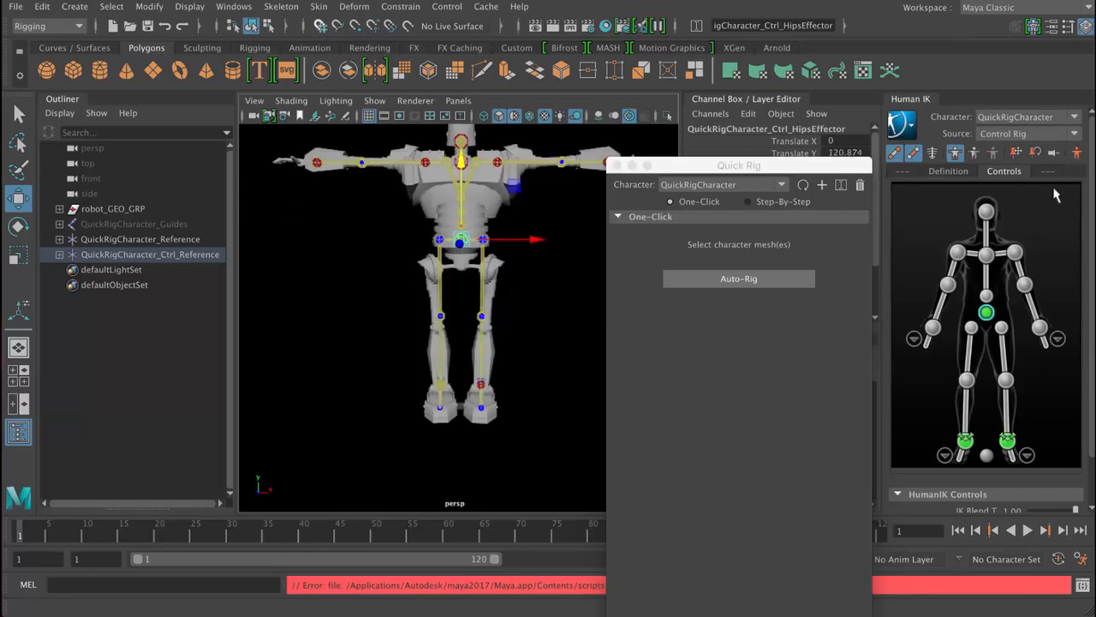
pyautogui.keyDown('alt'); pyautogui.moveTo(501, 308); pyautogui.dragTo(478, 343, button='middle'); pyautogui.keyUp('alt')
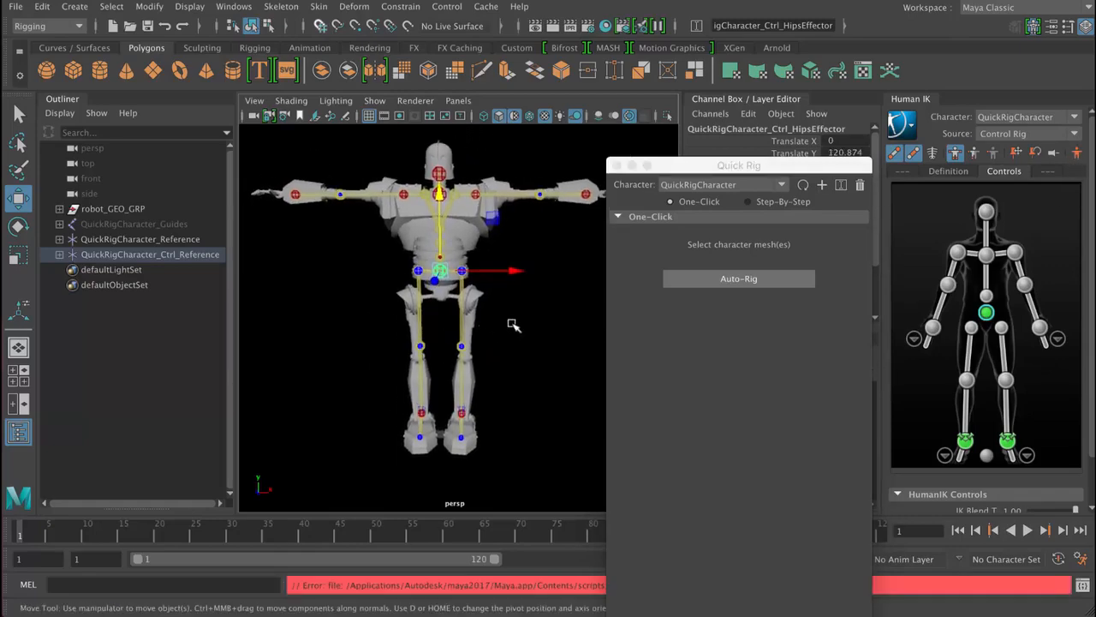
pyautogui.keyDown('alt'); pyautogui.moveTo(513, 323); pyautogui.dragTo(448, 318, button='right'); pyautogui.keyUp('alt')
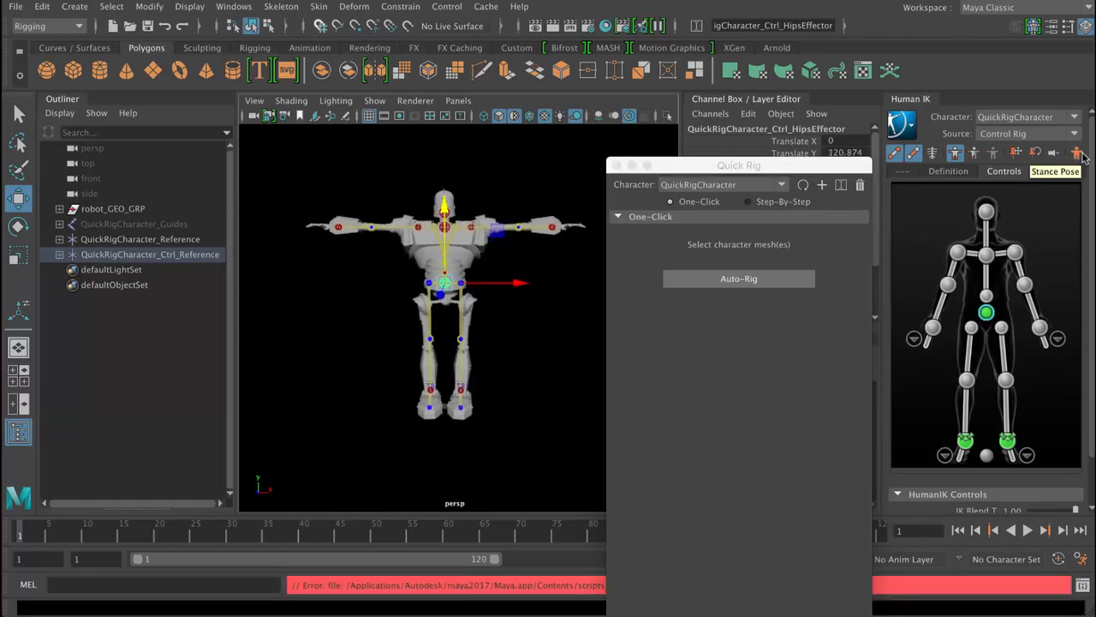
# - Examine how the rig's leg, hip and spine joints line up with the robot's geometry
pyautogui.keyDown('alt'); pyautogui.moveTo(528, 352); pyautogui.dragTo(428, 311); pyautogui.keyUp('alt')
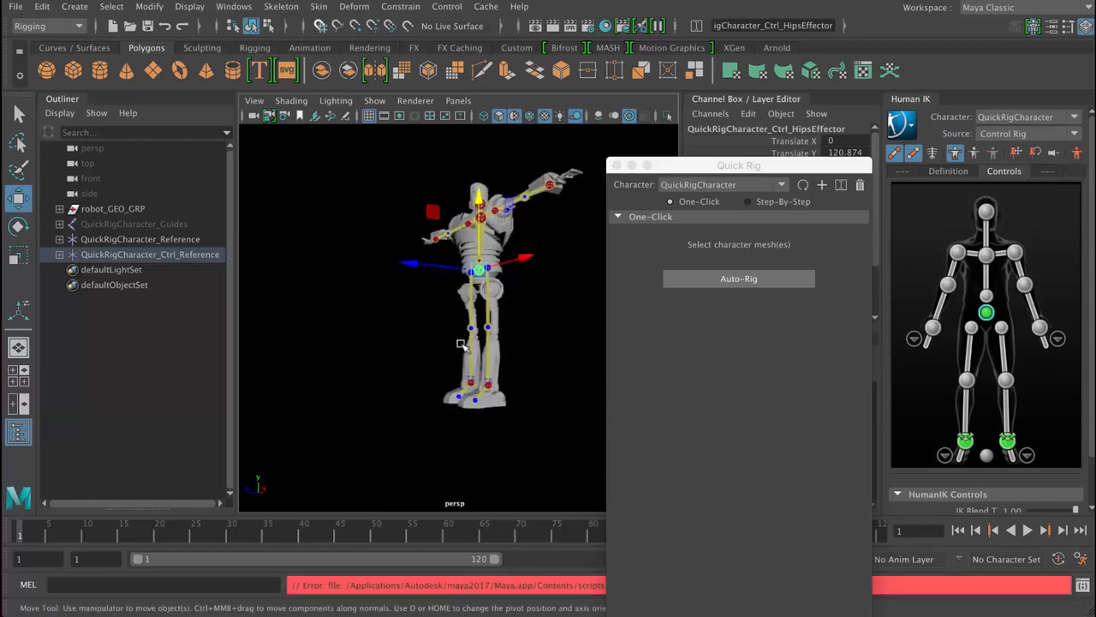
pyautogui.keyDown('alt'); pyautogui.moveTo(460, 346); pyautogui.dragTo(438, 347); pyautogui.keyUp('alt')
pyautogui.keyDown('alt'); pyautogui.moveTo(480, 364); pyautogui.dragTo(428, 337, button='middle'); pyautogui.keyUp('alt')
pyautogui.keyDown('alt'); pyautogui.moveTo(428, 337); pyautogui.dragTo(569, 399, button='right'); pyautogui.keyUp('alt')
pyautogui.keyDown('alt'); pyautogui.moveTo(569, 398); pyautogui.dragTo(504, 366, button='middle'); pyautogui.keyUp('alt')
pyautogui.keyDown('alt'); pyautogui.moveTo(503, 366); pyautogui.dragTo(388, 279); pyautogui.keyUp('alt')
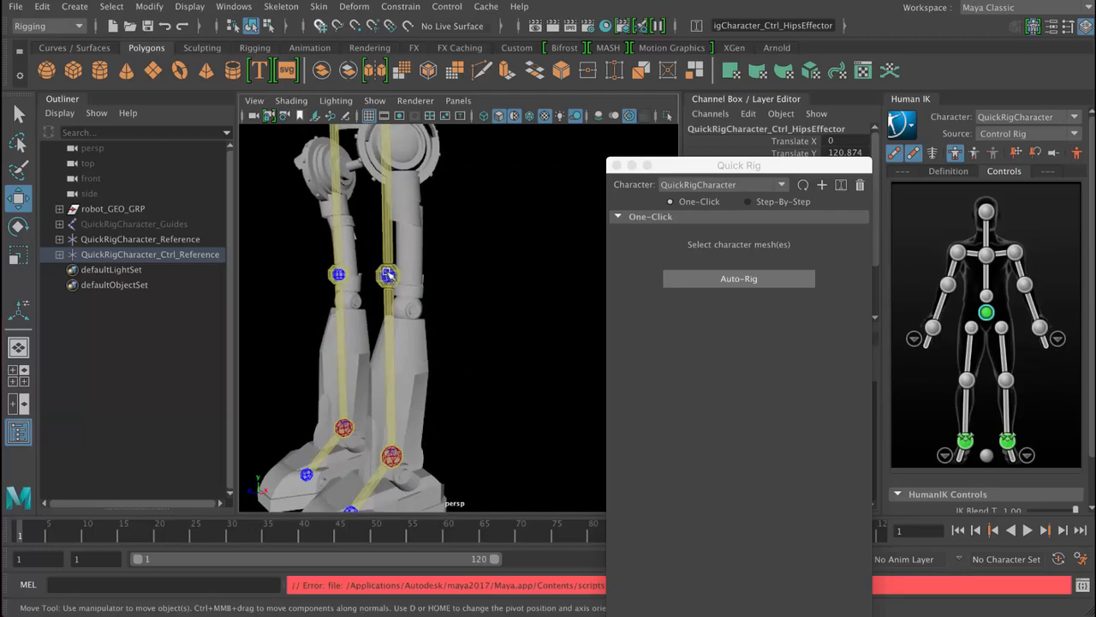
pyautogui.keyDown('alt'); pyautogui.moveTo(455, 282); pyautogui.dragTo(453, 386, button='middle'); pyautogui.keyUp('alt')
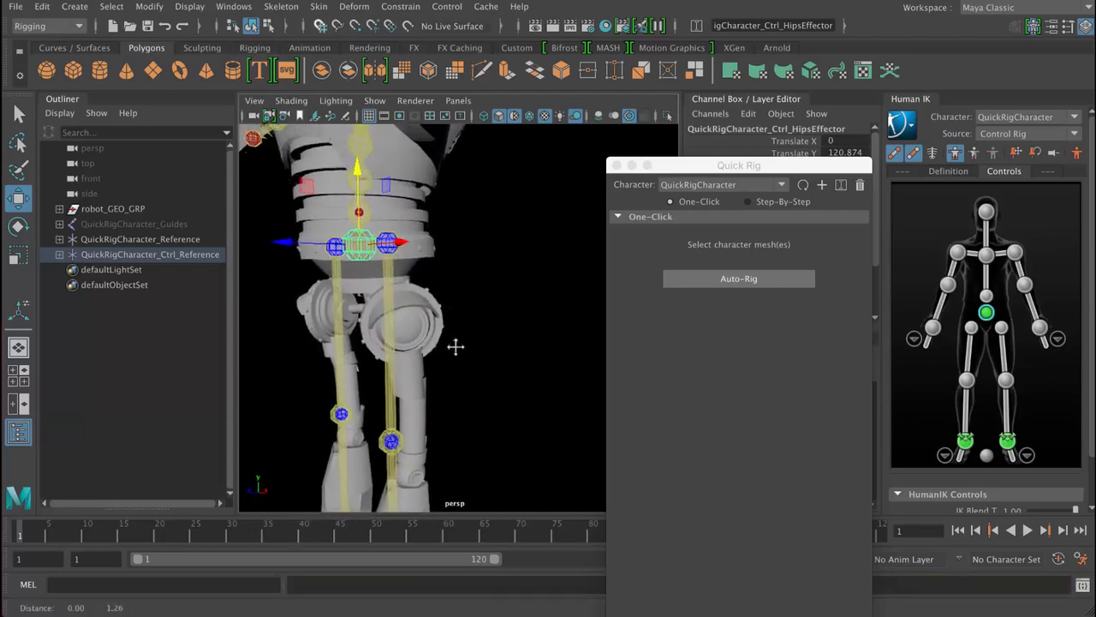
pyautogui.keyDown('alt'); pyautogui.moveTo(455, 345); pyautogui.dragTo(457, 384, button='middle'); pyautogui.keyUp('alt')
pyautogui.keyDown('alt'); pyautogui.moveTo(457, 384); pyautogui.dragTo(416, 386, button='right'); pyautogui.keyUp('alt')
pyautogui.keyDown('alt'); pyautogui.moveTo(416, 386); pyautogui.dragTo(526, 382); pyautogui.keyUp('alt')
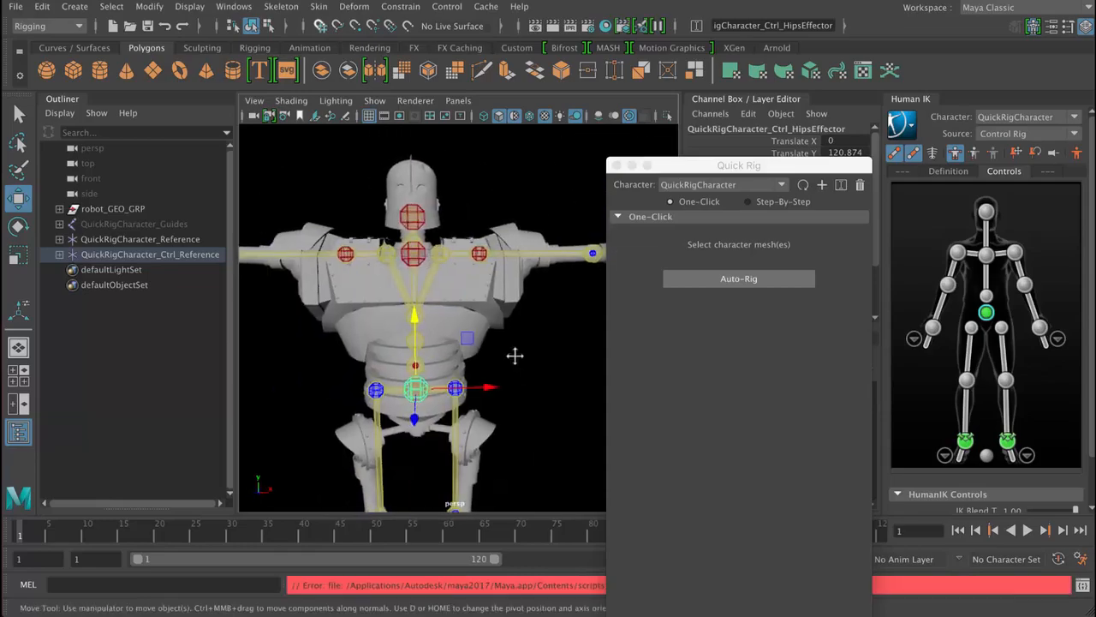
# - Examine how the left shoulder, elbow and wrist joints line up with the arm geometry, and review the rig on the whole robot
pyautogui.keyDown('alt'); pyautogui.moveTo(514, 355); pyautogui.dragTo(405, 342, button='middle'); pyautogui.keyUp('alt')
pyautogui.moveTo(454, 296)
pyautogui.keyDown('alt'); pyautogui.mouseDown()
pyautogui.moveTo(483, 302)
pyautogui.moveTo(448, 300)
pyautogui.moveTo(434, 344)
pyautogui.moveTo(452, 291)
pyautogui.mouseUp(); pyautogui.keyUp('alt')
pyautogui.keyDown('alt'); pyautogui.moveTo(452, 291); pyautogui.dragTo(496, 303, button='middle'); pyautogui.keyUp('alt')
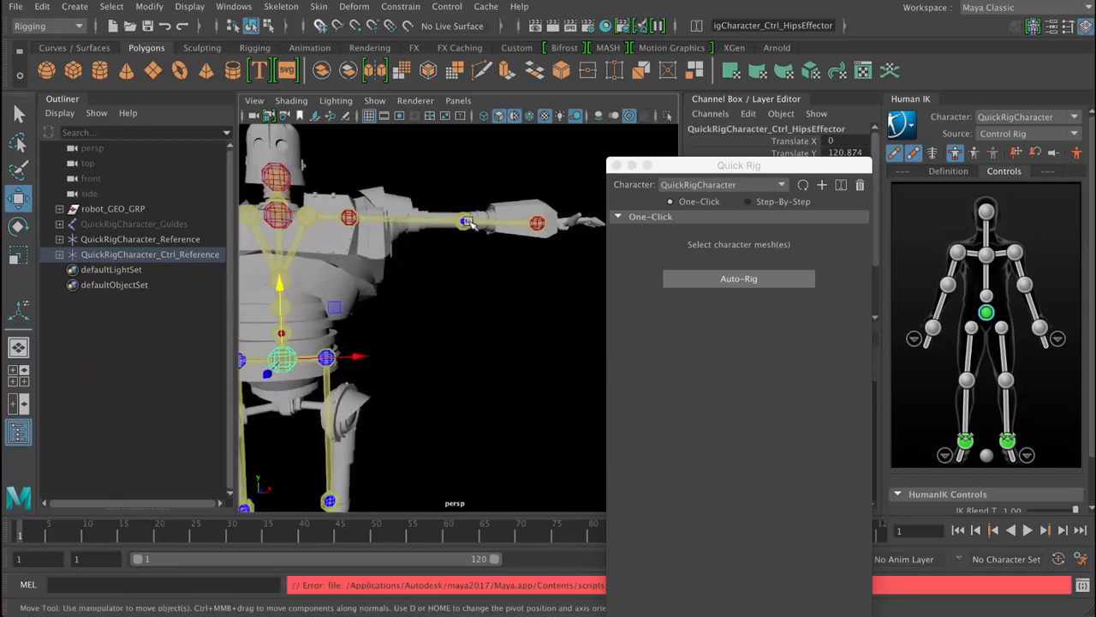
pyautogui.press('f')
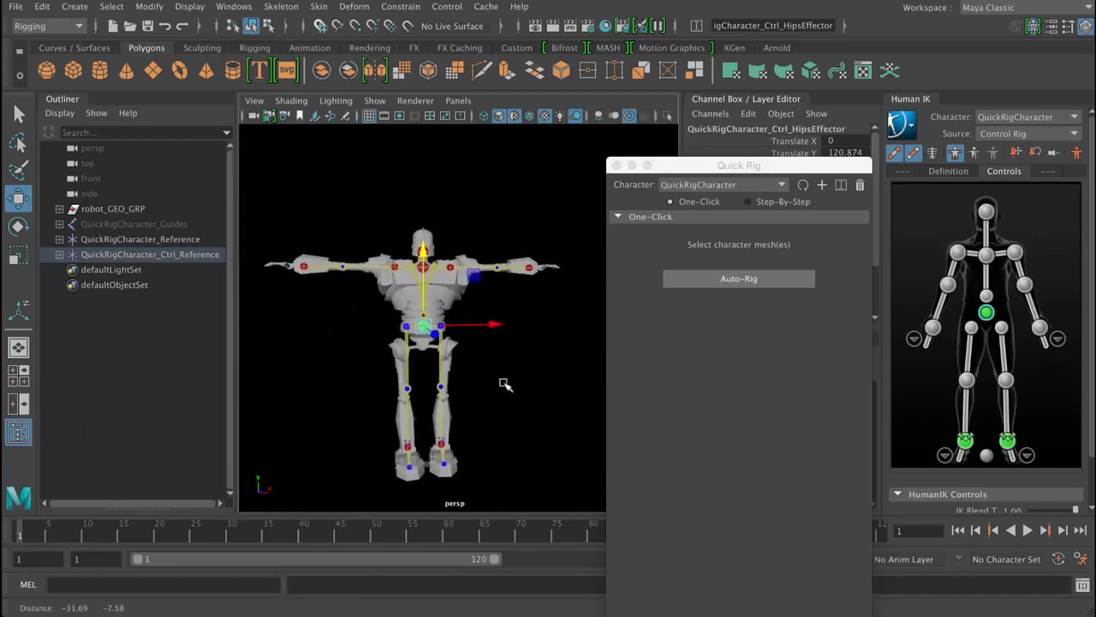
pyautogui.keyDown('alt'); pyautogui.moveTo(523, 351); pyautogui.dragTo(506, 371); pyautogui.keyUp('alt')
pyautogui.moveTo(506, 372)
pyautogui.keyDown('alt'); pyautogui.mouseDown(button='middle')
pyautogui.moveTo(499, 394)
pyautogui.moveTo(502, 362)
pyautogui.mouseUp(button='middle'); pyautogui.keyUp('alt')
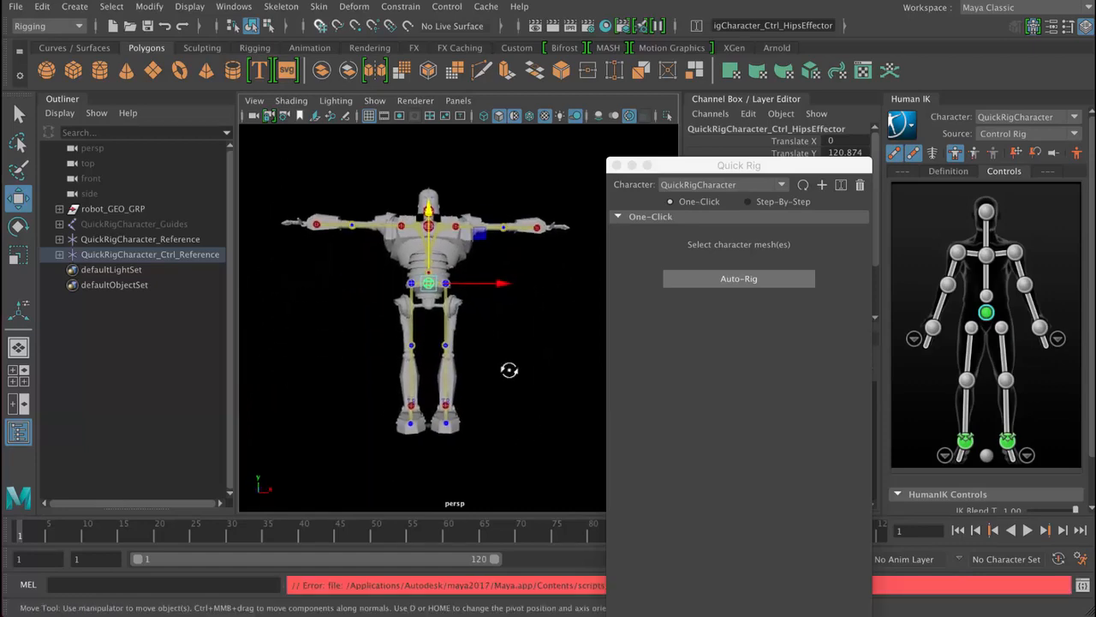
pyautogui.keyDown('alt'); pyautogui.moveTo(508, 369); pyautogui.dragTo(488, 382); pyautogui.keyUp('alt')
pyautogui.keyDown('alt'); pyautogui.moveTo(488, 382); pyautogui.dragTo(500, 373, button='middle'); pyautogui.keyUp('alt')
# - Move the Quick Rig window higher and inspect the rig's fit on the robot's torso, legs and arms from several angles
pyautogui.click(674, 169)
pyautogui.moveTo(674, 170); pyautogui.dragTo(681, 126)
pyautogui.click(523, 287)
pyautogui.keyDown('alt'); pyautogui.moveTo(524, 288); pyautogui.dragTo(495, 293, button='middle'); pyautogui.keyUp('alt')
pyautogui.keyDown('alt'); pyautogui.moveTo(494, 293); pyautogui.dragTo(582, 314, button='right'); pyautogui.keyUp('alt')
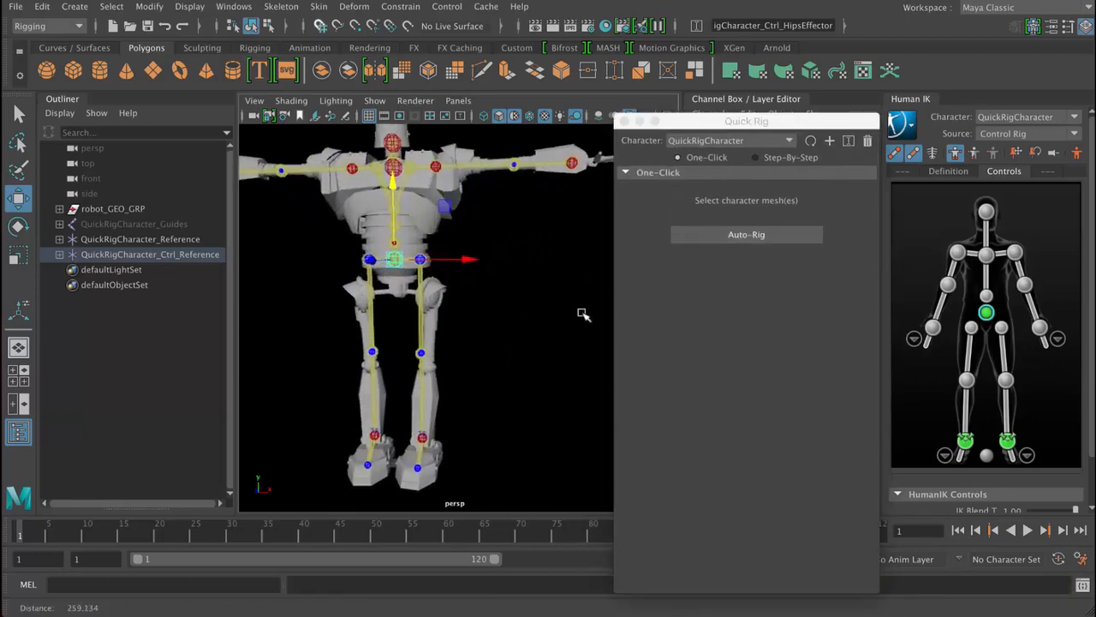
pyautogui.keyDown('alt'); pyautogui.moveTo(565, 310); pyautogui.dragTo(516, 340); pyautogui.keyUp('alt')
pyautogui.keyDown('alt'); pyautogui.moveTo(430, 227); pyautogui.dragTo(484, 308); pyautogui.keyUp('alt')
pyautogui.keyDown('alt'); pyautogui.moveTo(550, 348); pyautogui.dragTo(529, 316); pyautogui.keyUp('alt')
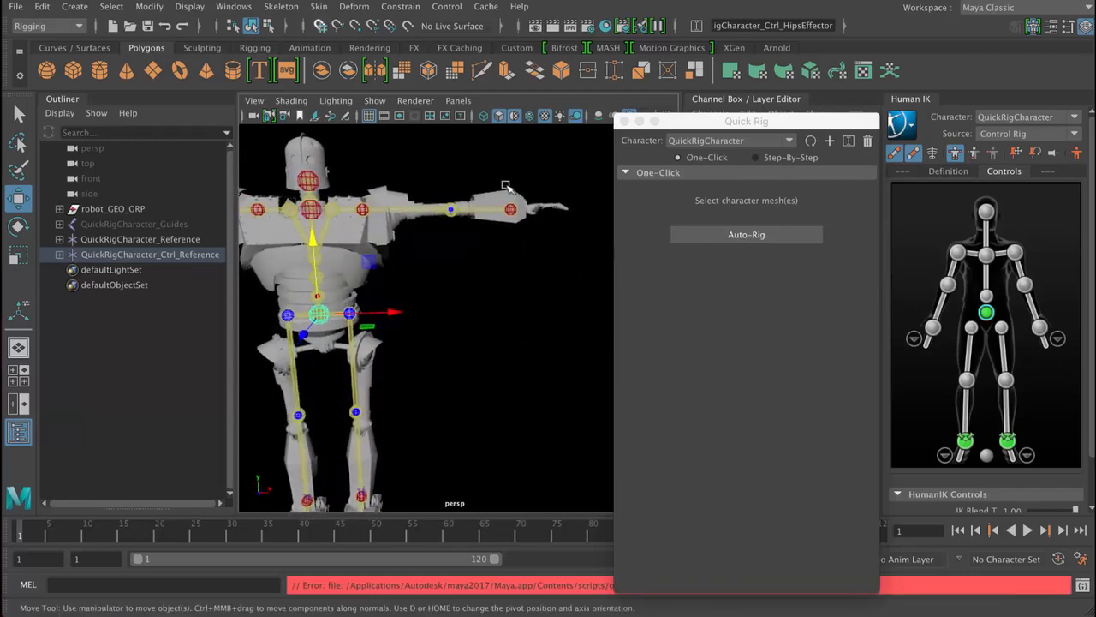
# - Test rotating the left wrist effector to see how the forearm and hand geometry follow, and undo the rotation
pyautogui.keyDown('alt'); pyautogui.moveTo(551, 240); pyautogui.dragTo(450, 277); pyautogui.keyUp('alt')
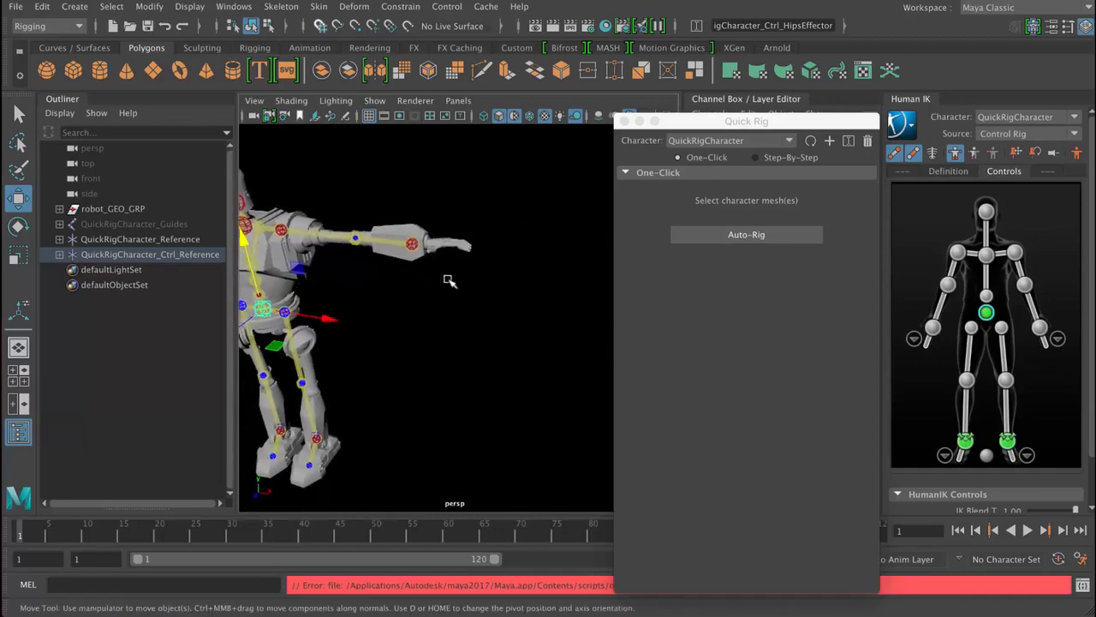
pyautogui.keyDown('alt'); pyautogui.moveTo(450, 276); pyautogui.dragTo(507, 270, button='middle'); pyautogui.keyUp('alt')
pyautogui.moveTo(485, 276)
pyautogui.keyDown('alt'); pyautogui.mouseDown()
pyautogui.moveTo(467, 280)
pyautogui.moveTo(491, 269)
pyautogui.mouseUp(); pyautogui.keyUp('alt')
pyautogui.keyDown('alt'); pyautogui.moveTo(492, 269); pyautogui.dragTo(575, 314, button='right'); pyautogui.keyUp('alt')
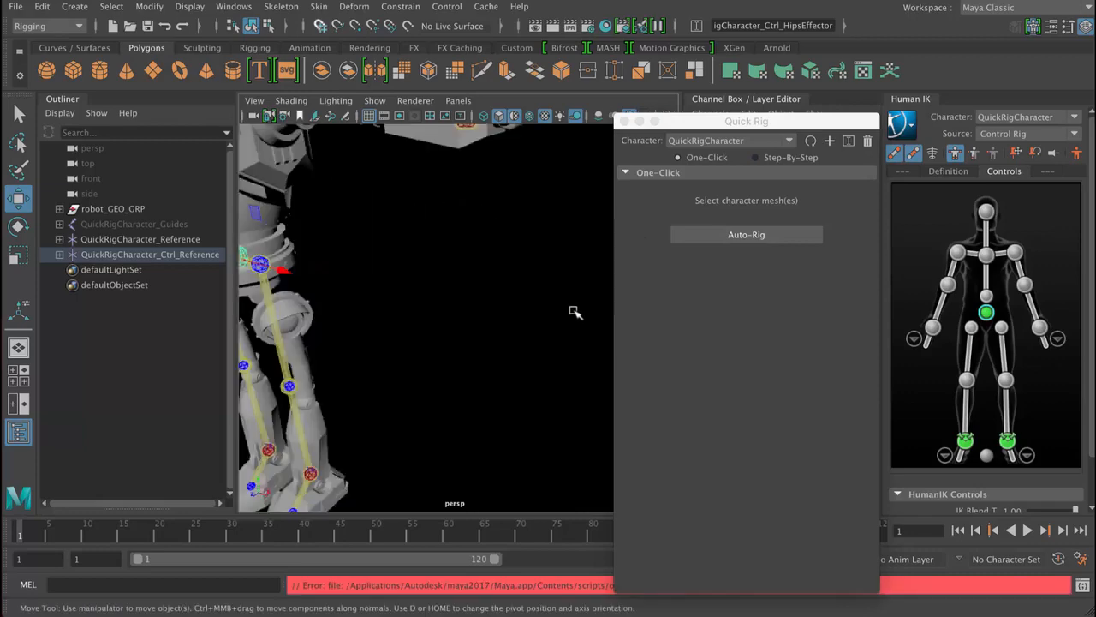
pyautogui.keyDown('alt'); pyautogui.moveTo(550, 279); pyautogui.dragTo(502, 375, button='middle'); pyautogui.keyUp('alt')
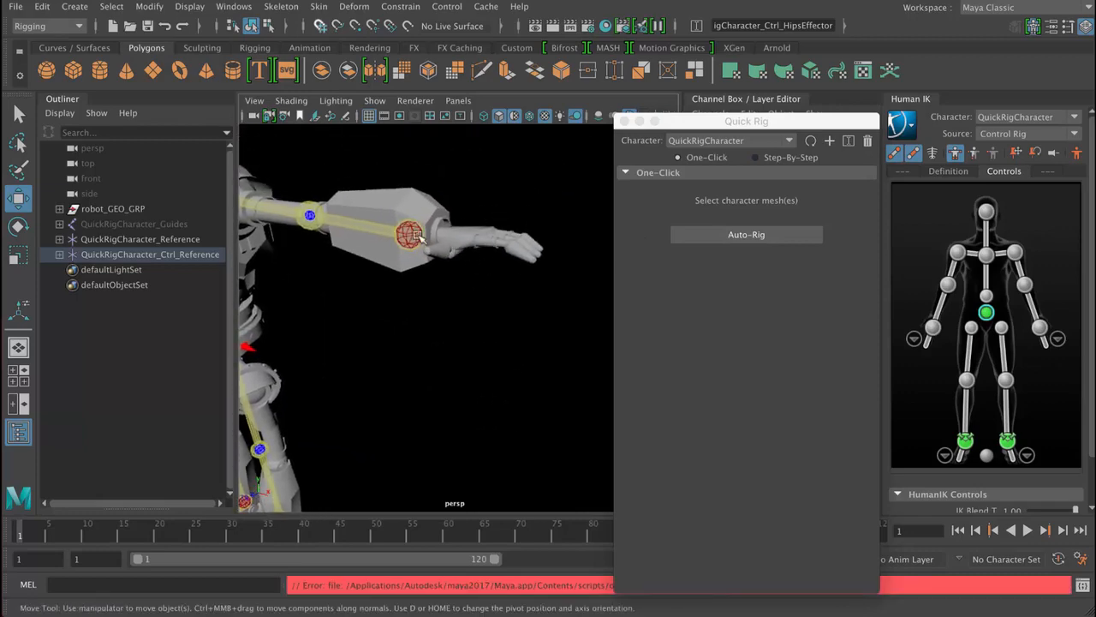
pyautogui.press('e')
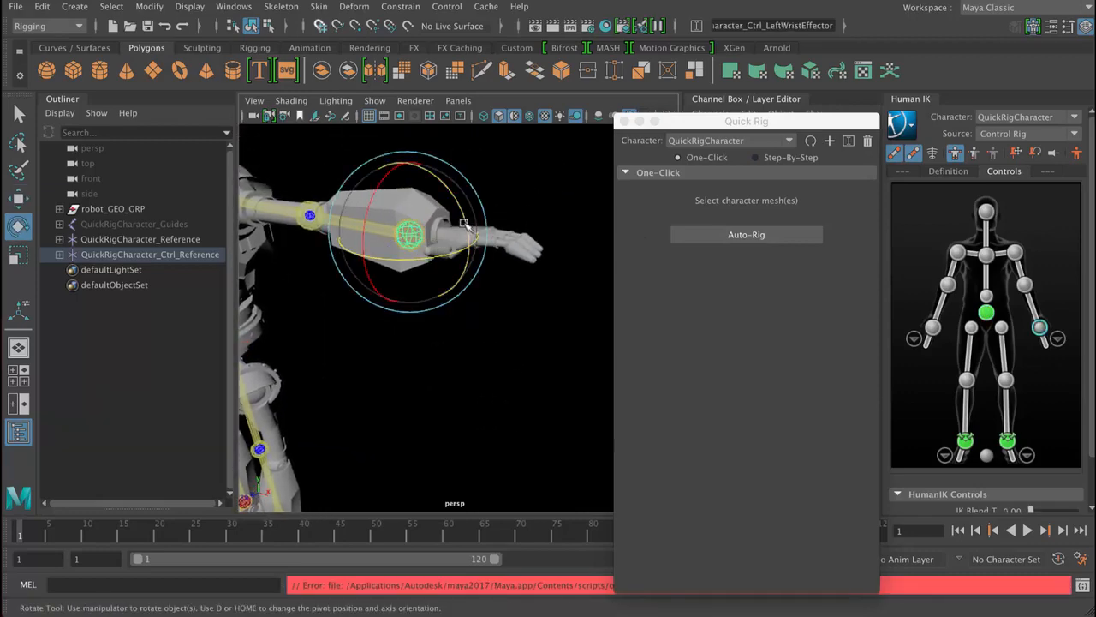
pyautogui.moveTo(469, 272); pyautogui.dragTo(460, 175)
pyautogui.press('super+z')
# - Delete QuickRigCharacter with its skin, control rig, skeleton and guides, and check the bare robot geometry
pyautogui.keyDown('alt'); pyautogui.moveTo(464, 329); pyautogui.dragTo(501, 331); pyautogui.keyUp('alt')
pyautogui.keyDown('alt'); pyautogui.moveTo(502, 332); pyautogui.dragTo(453, 340, button='right'); pyautogui.keyUp('alt')
pyautogui.keyDown('alt'); pyautogui.moveTo(461, 346); pyautogui.dragTo(477, 282, button='middle'); pyautogui.keyUp('alt')
pyautogui.moveTo(477, 283); pyautogui.dragTo(510, 330)
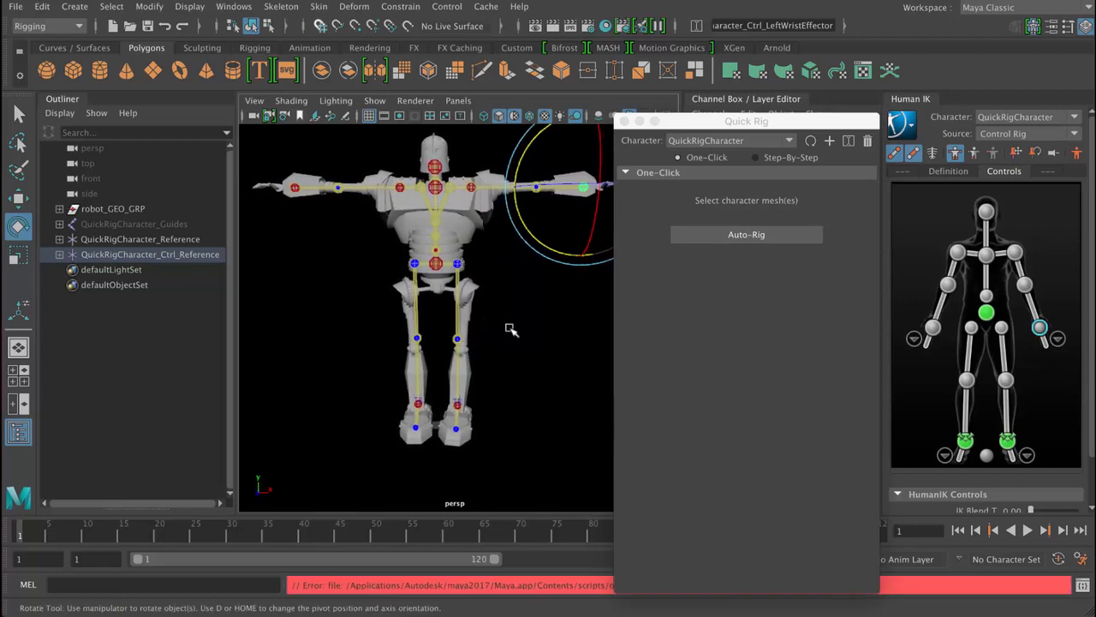
pyautogui.keyDown('alt'); pyautogui.moveTo(511, 330); pyautogui.dragTo(479, 338, button='middle'); pyautogui.keyUp('alt')
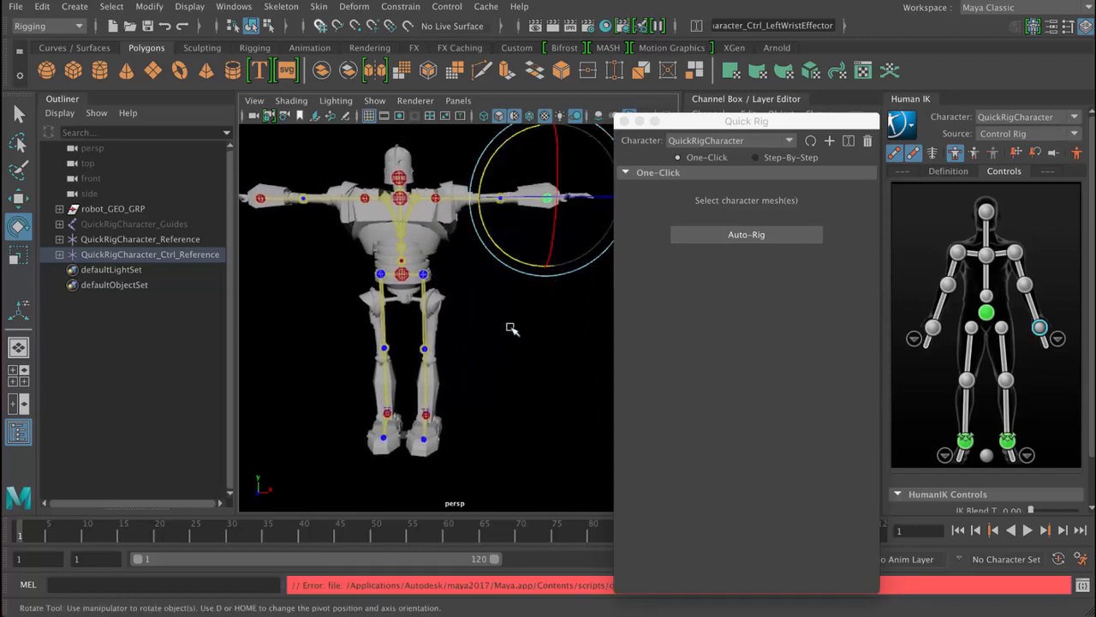
pyautogui.keyDown('alt'); pyautogui.moveTo(499, 359); pyautogui.dragTo(505, 349, button='middle'); pyautogui.keyUp('alt')
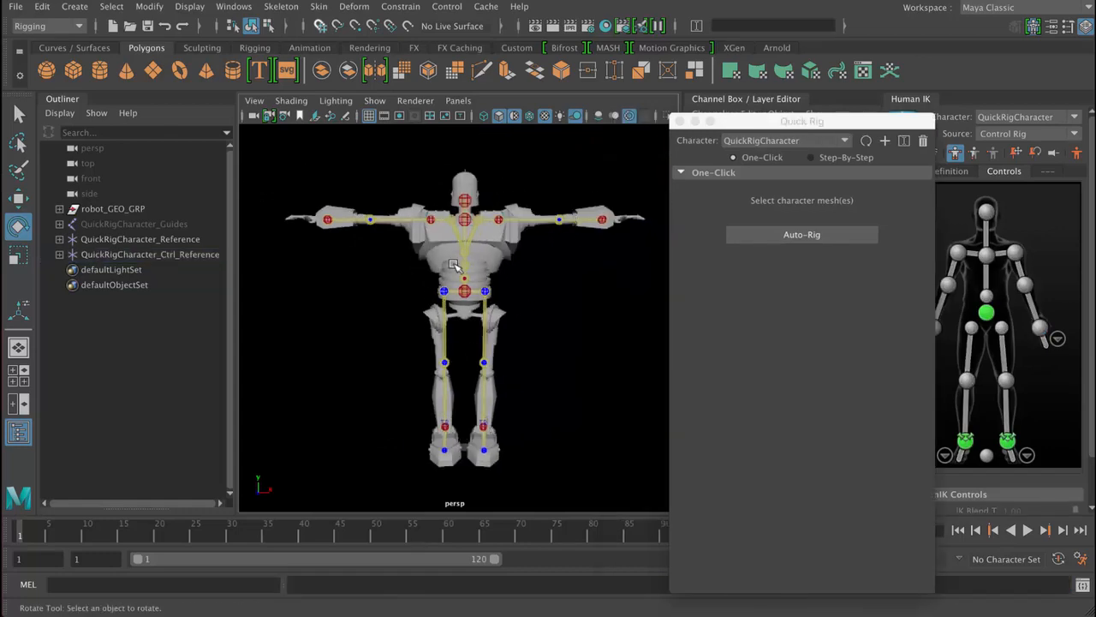
pyautogui.click(923, 142)
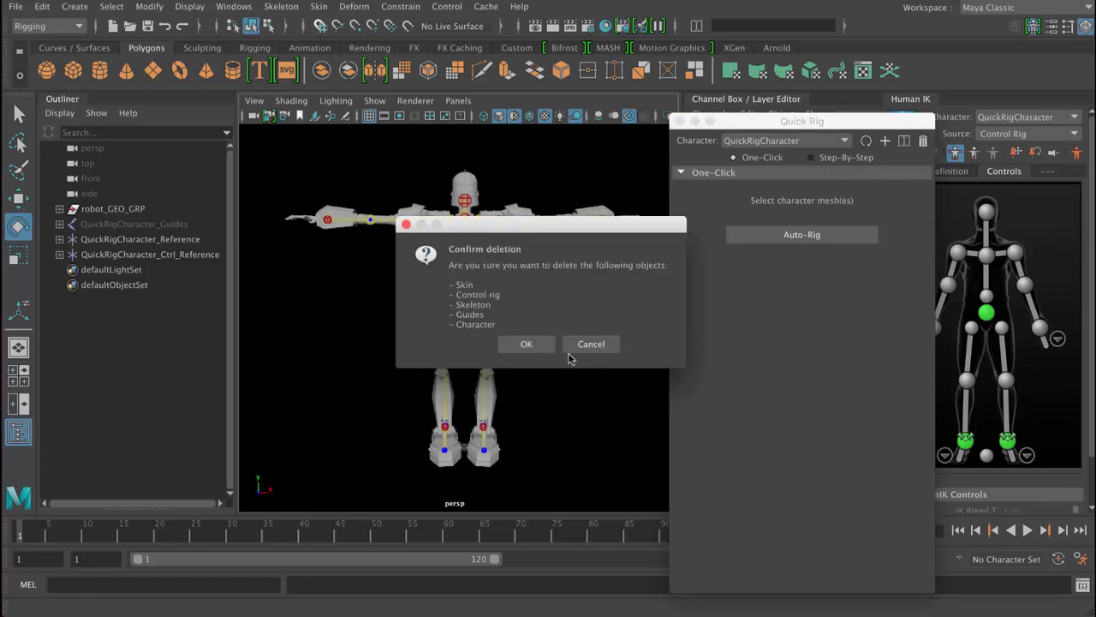
pyautogui.click(529, 345)
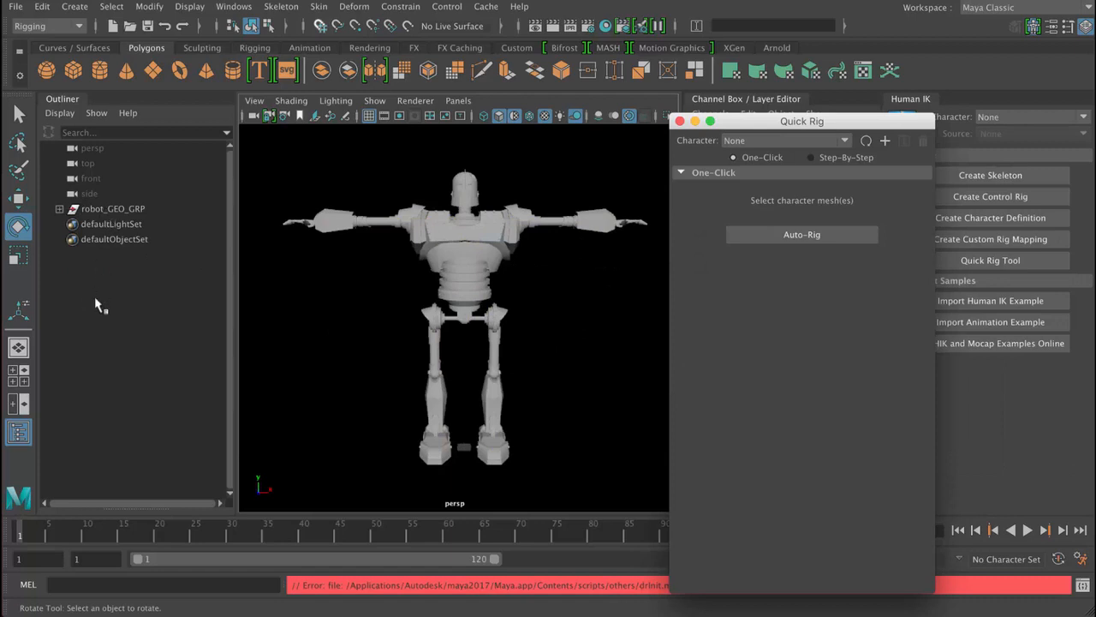
pyautogui.moveTo(557, 353)
pyautogui.keyDown('alt'); pyautogui.mouseDown()
pyautogui.moveTo(579, 354)
pyautogui.moveTo(404, 348)
pyautogui.moveTo(744, 350)
pyautogui.moveTo(444, 359)
pyautogui.moveTo(595, 362)
pyautogui.moveTo(576, 358)
pyautogui.mouseUp(); pyautogui.keyUp('alt')
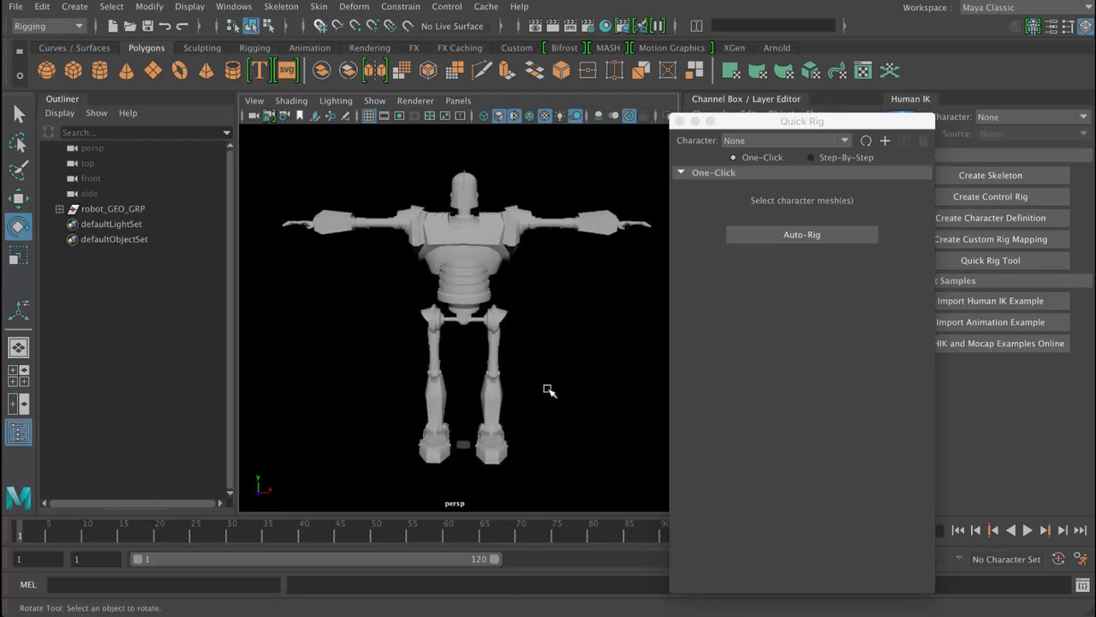